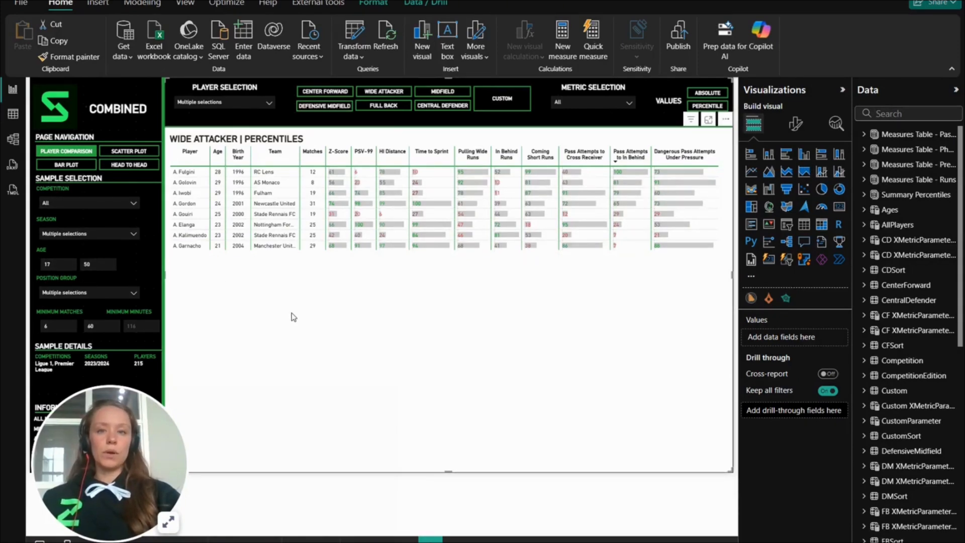
left_click(142, 3)
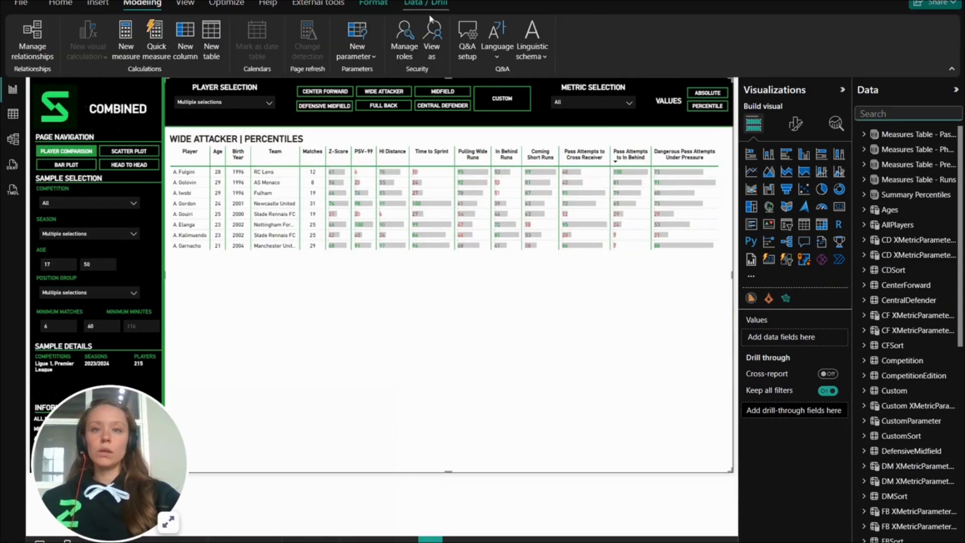
left_click(357, 50)
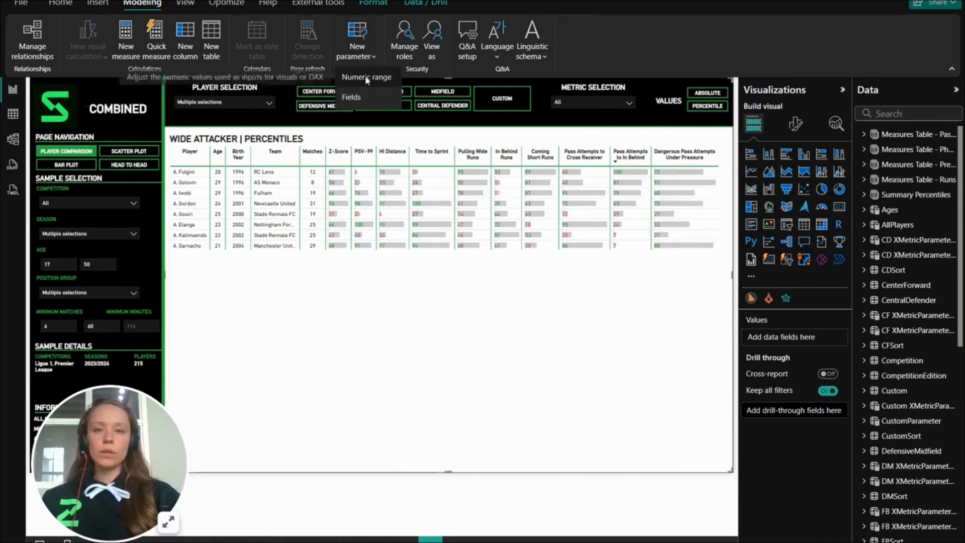
left_click(365, 75)
left_click_drag(505, 70, 345, 33)
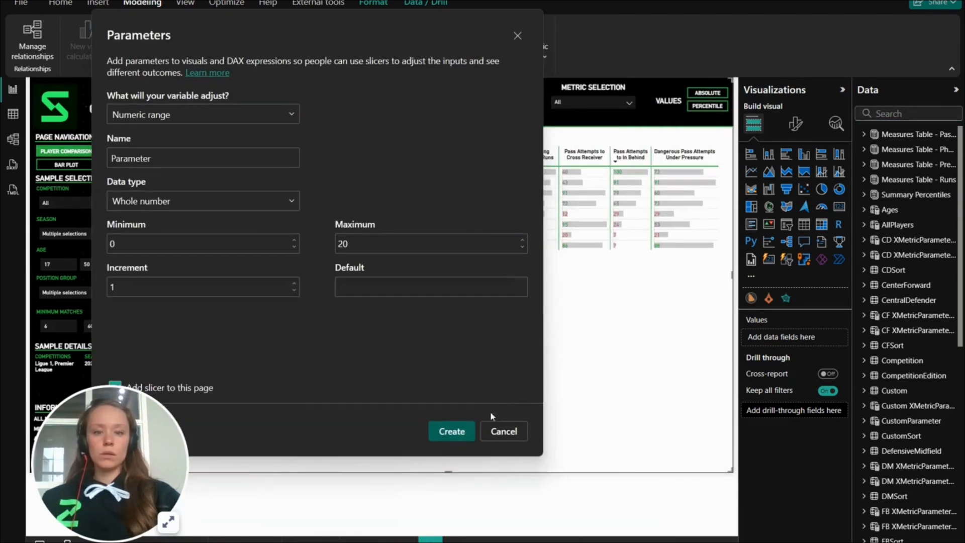
left_click(504, 432)
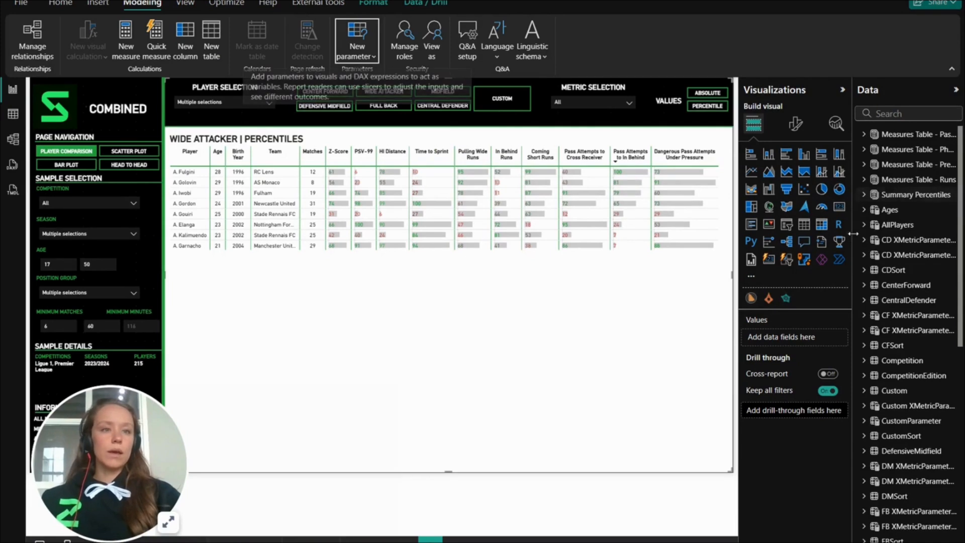
- Search the data fields for Age and examine the GENERATESERIES formula and its arguments in the Ages parameter
left_click(890, 113)
type("Age")
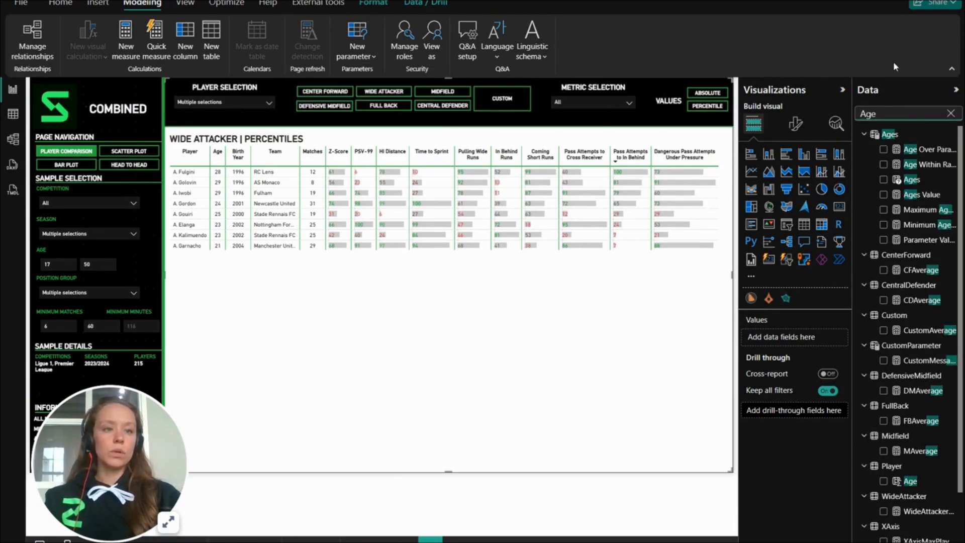
left_click(911, 179)
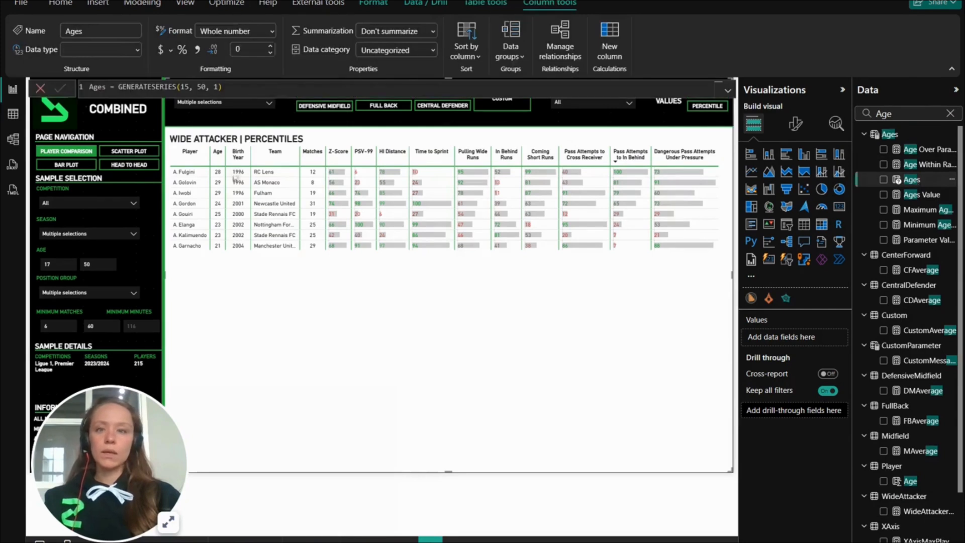
left_click(232, 87)
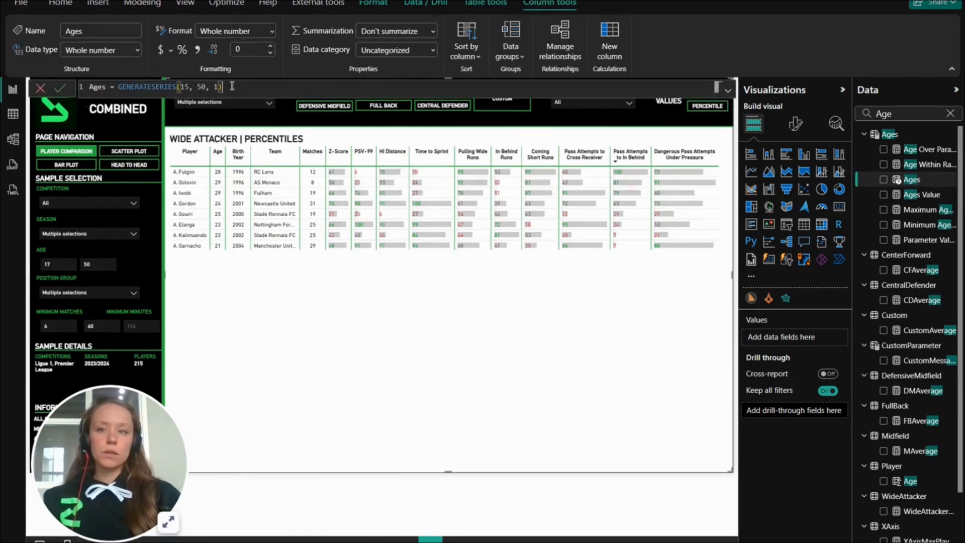
double_click(169, 87)
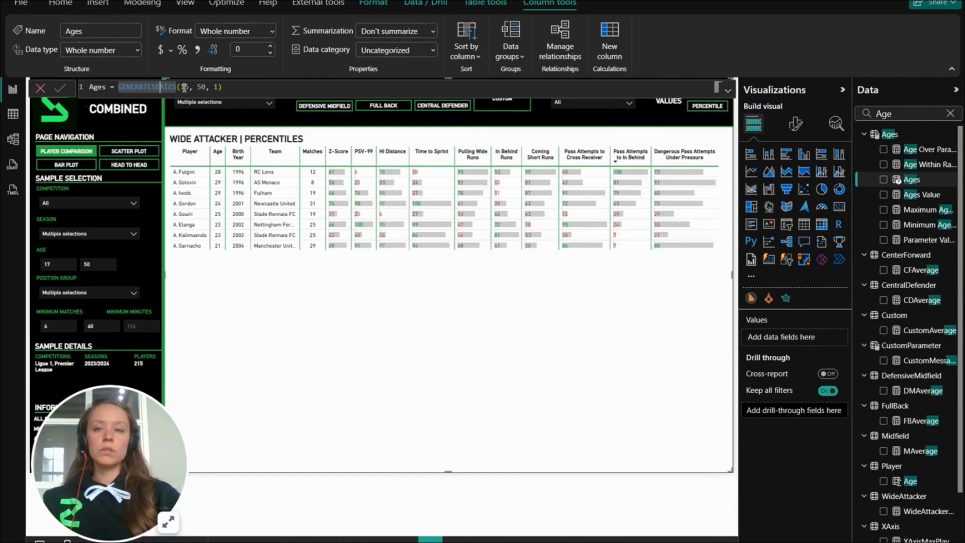
left_click(184, 87)
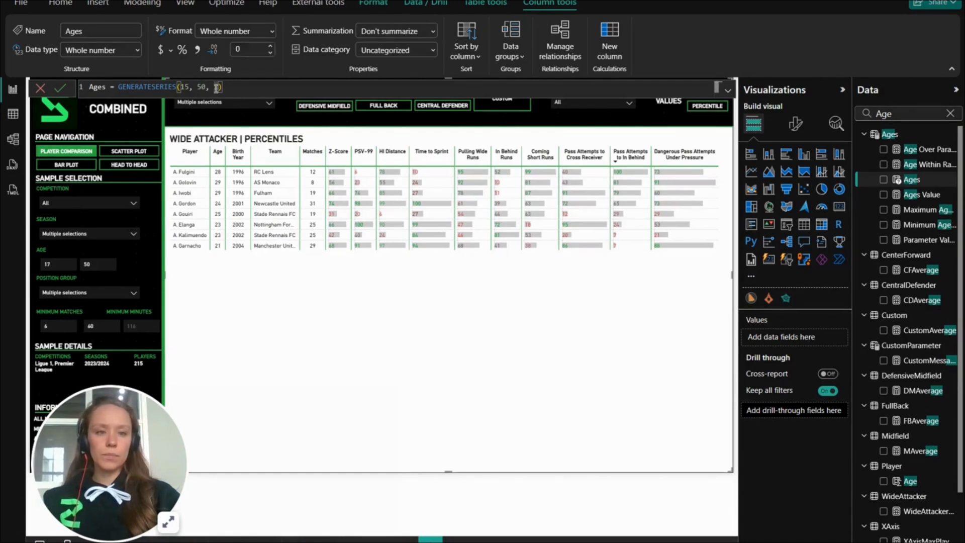
- Search the data fields for "minim" and examine the GENERATESERIES formula of the Minimum Matches parameter
left_click(948, 114)
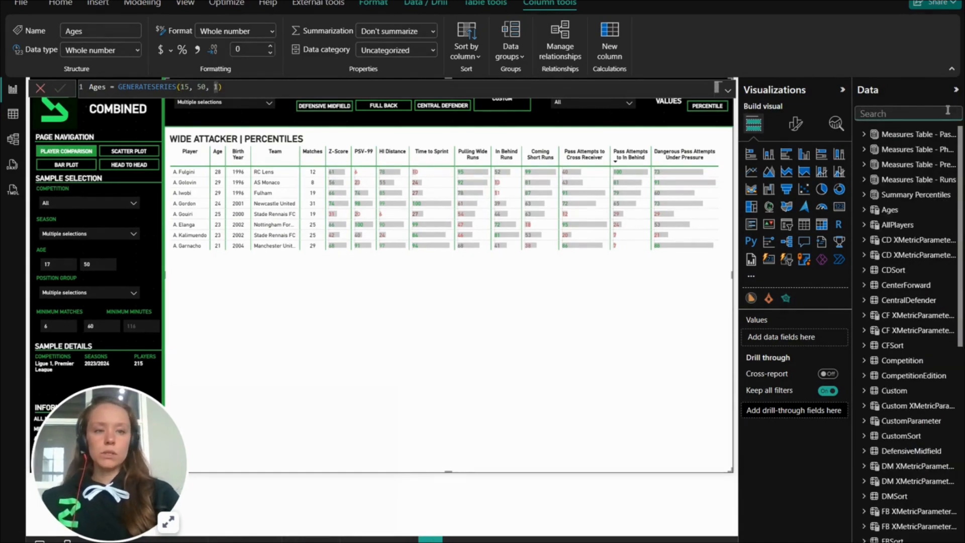
type("min")
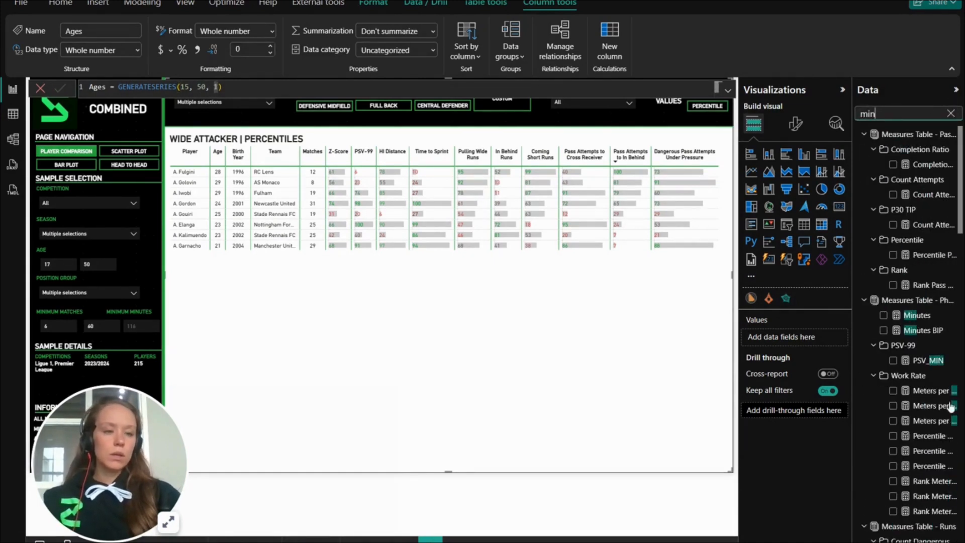
type("im")
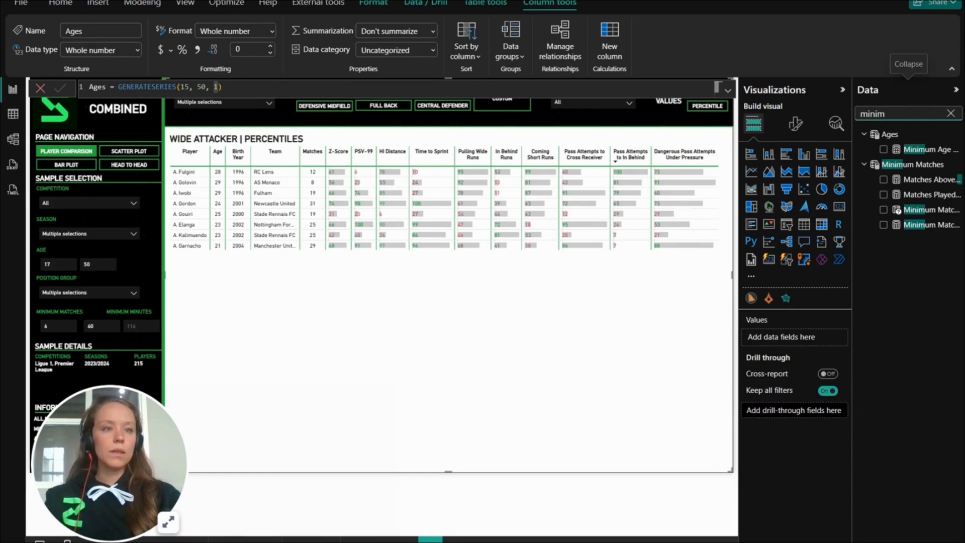
left_click(934, 199)
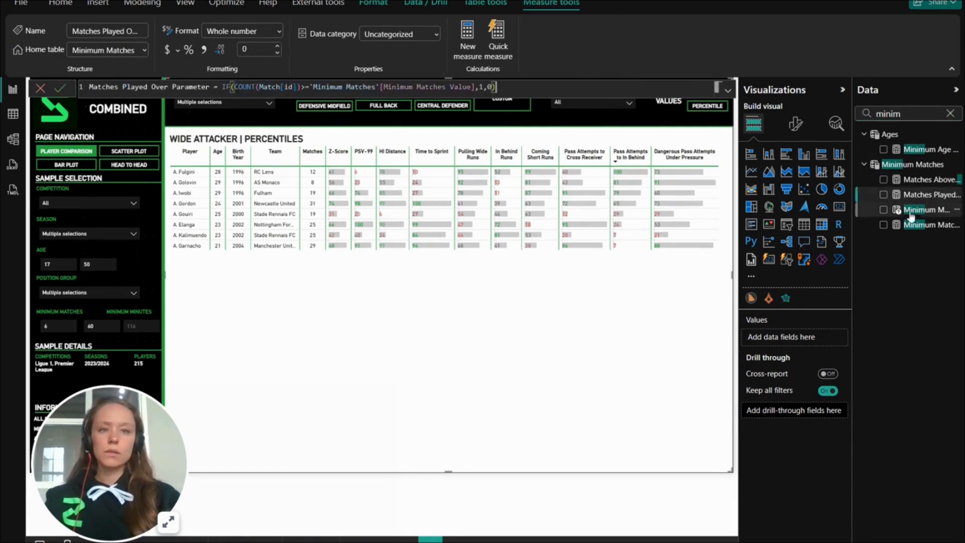
left_click(929, 210)
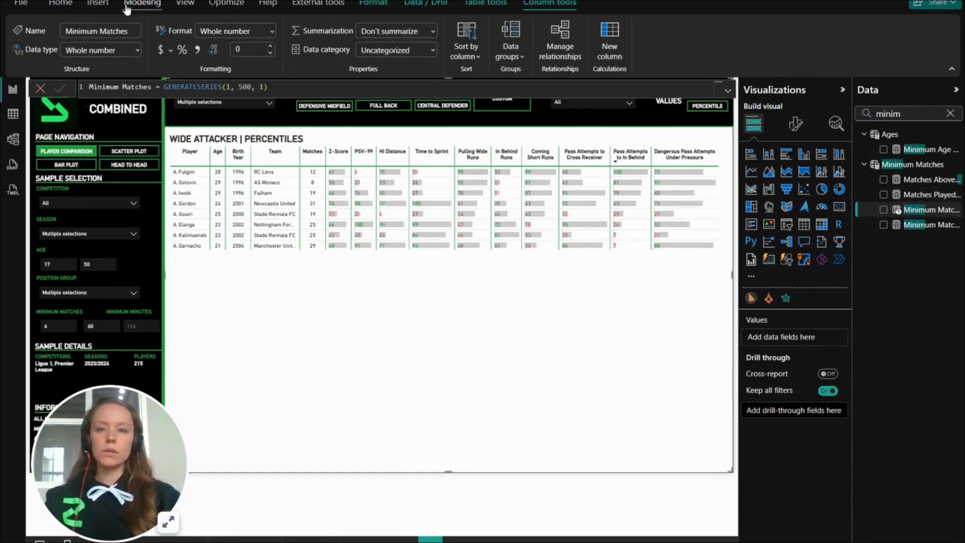
left_click(231, 87)
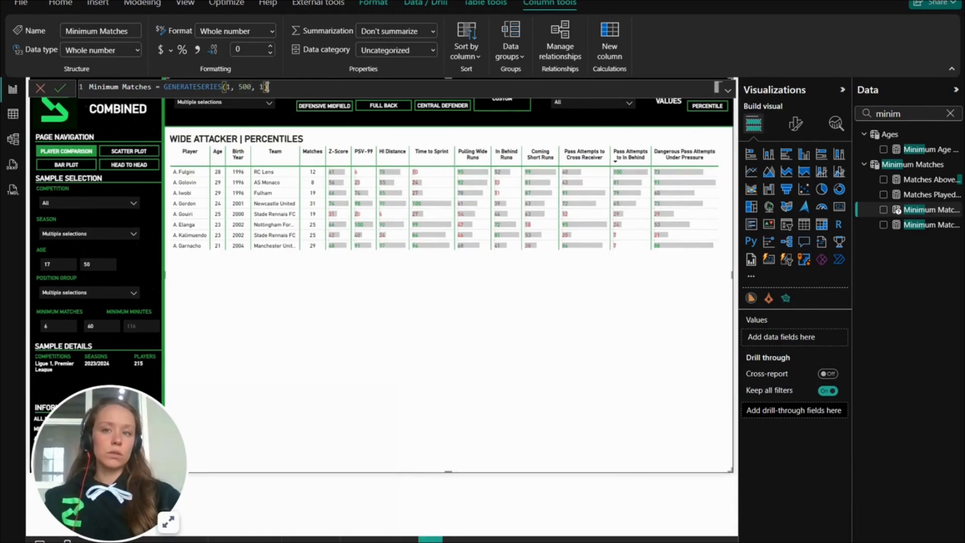
left_click(172, 86)
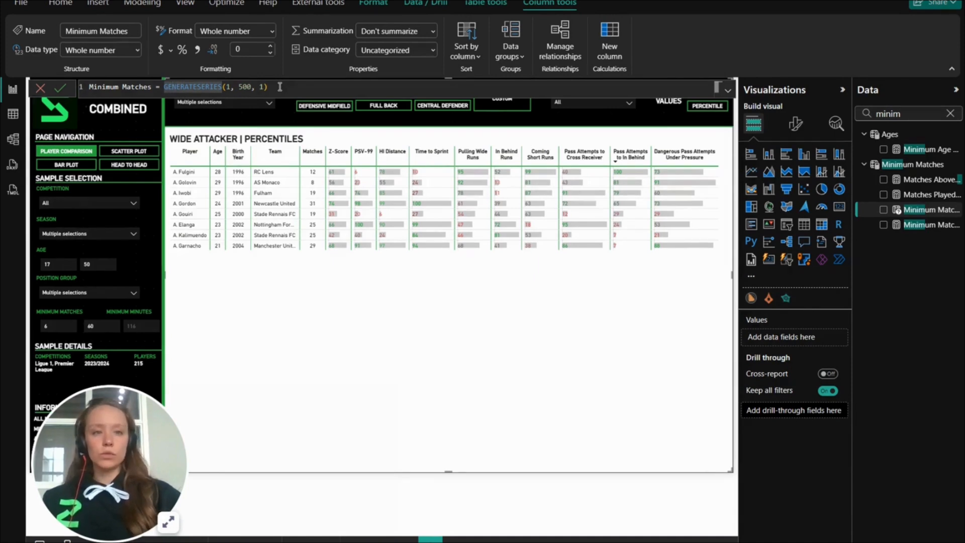
- Inspect which fields the Age and Minimum Matches slicers use, and display the Minimum Matches parameter's formula again
left_click(45, 252)
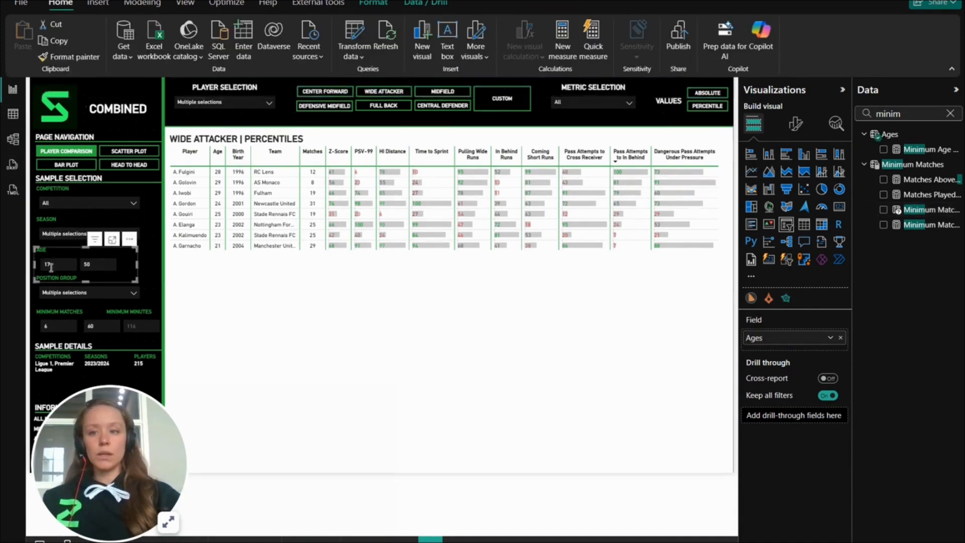
left_click(56, 314)
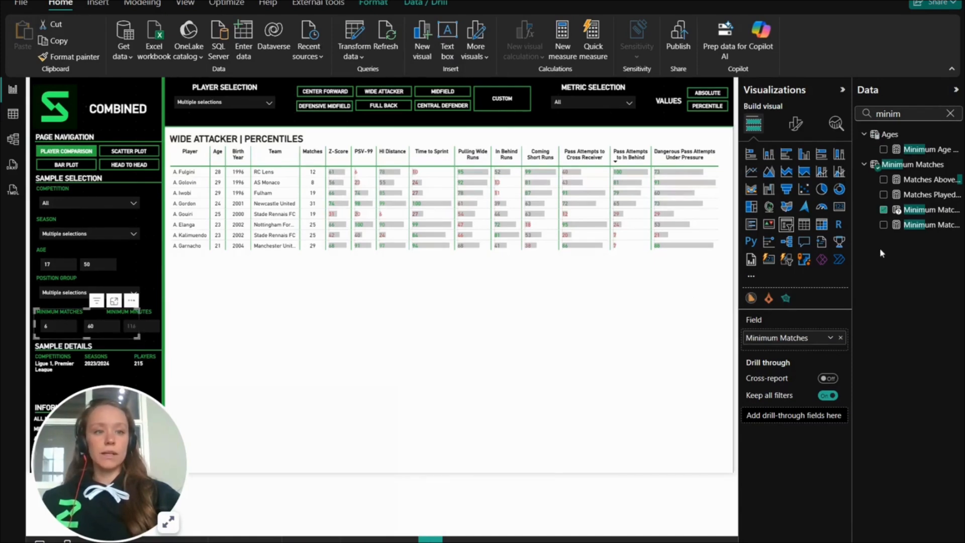
left_click(931, 211)
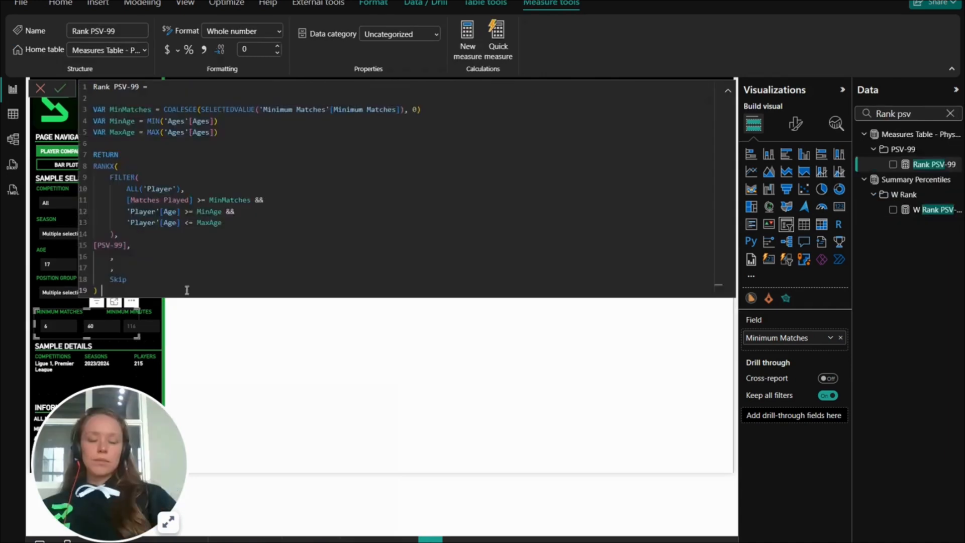
- Open the Rank PSV-99 measure and examine its FILTER over the Player table, including the matches played and age conditions
key("ctrl+a")
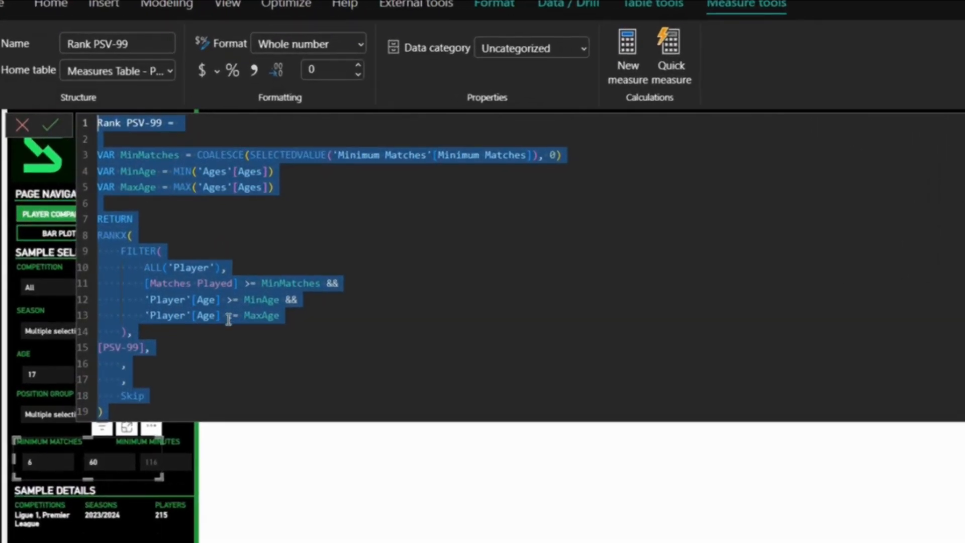
left_click(198, 409)
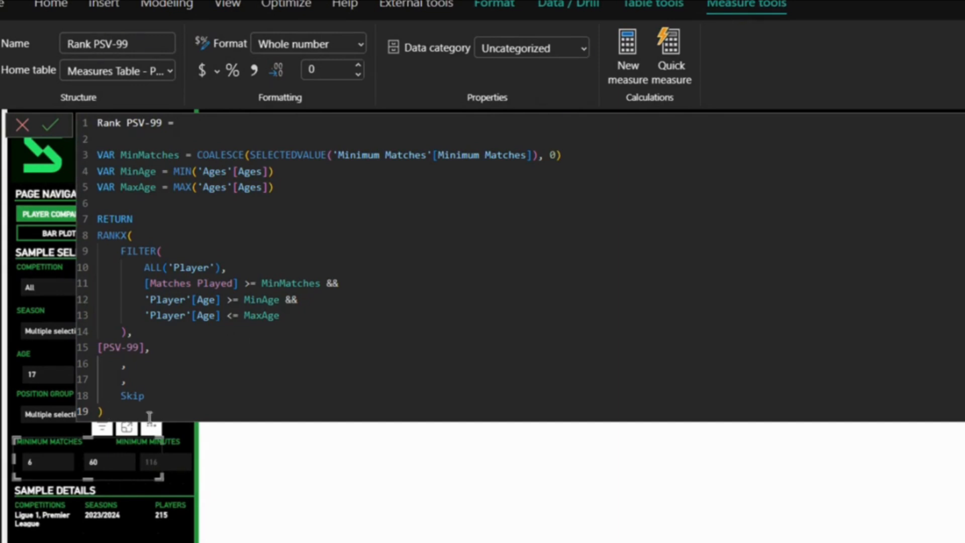
left_click(191, 267)
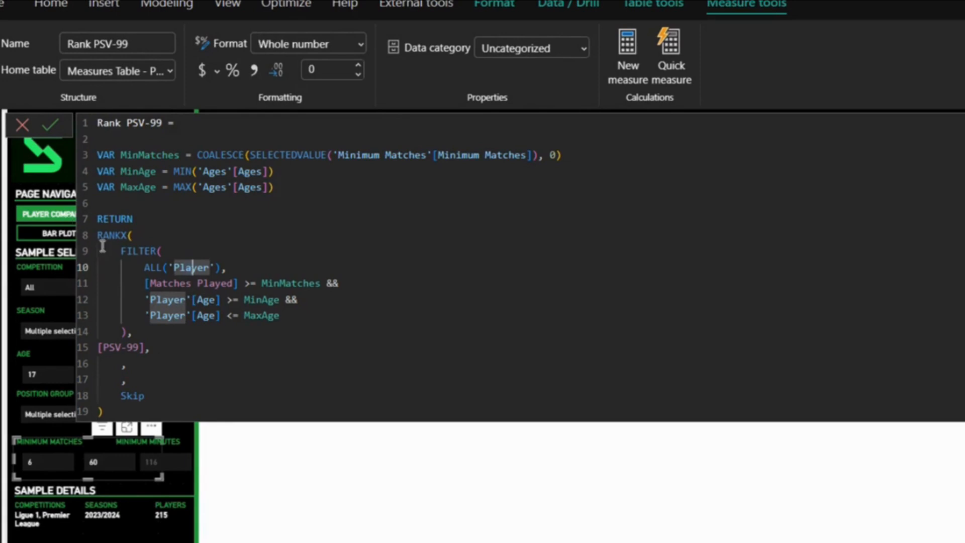
left_click_drag(119, 252, 157, 251)
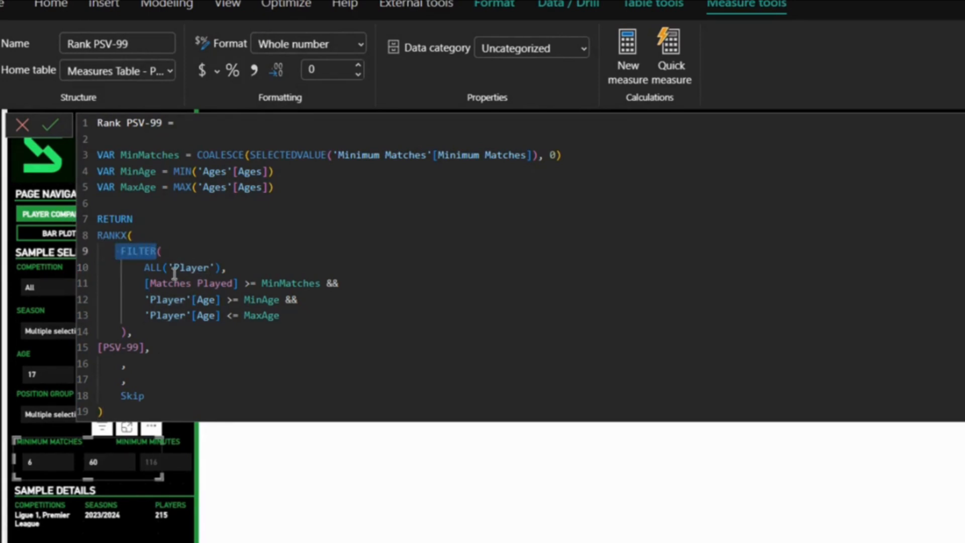
left_click_drag(141, 273, 252, 272)
left_click(146, 286)
left_click_drag(146, 286, 172, 328)
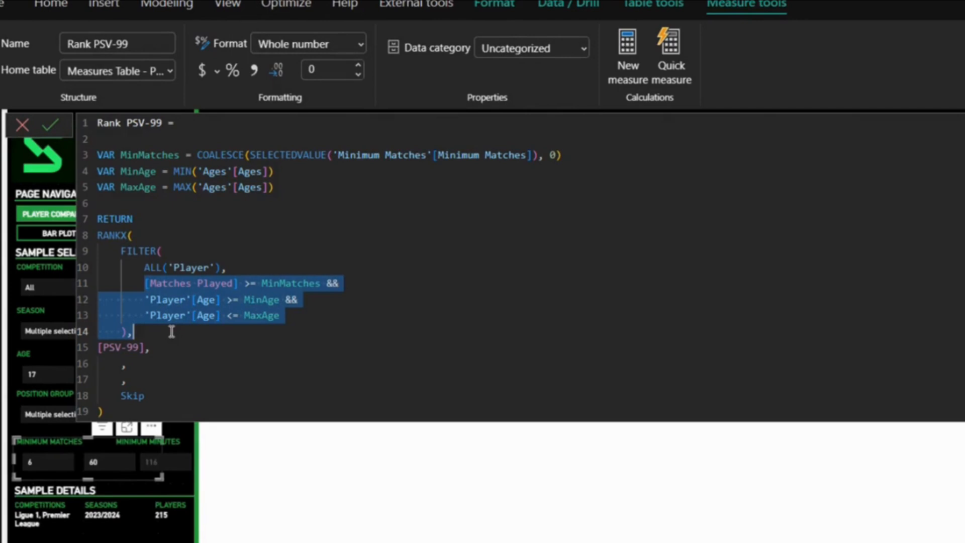
left_click(172, 329)
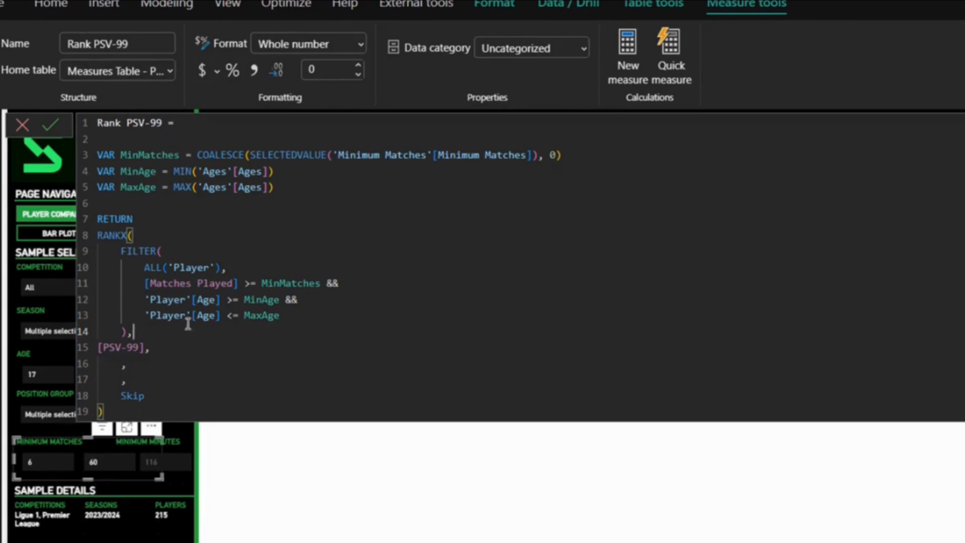
left_click(203, 300)
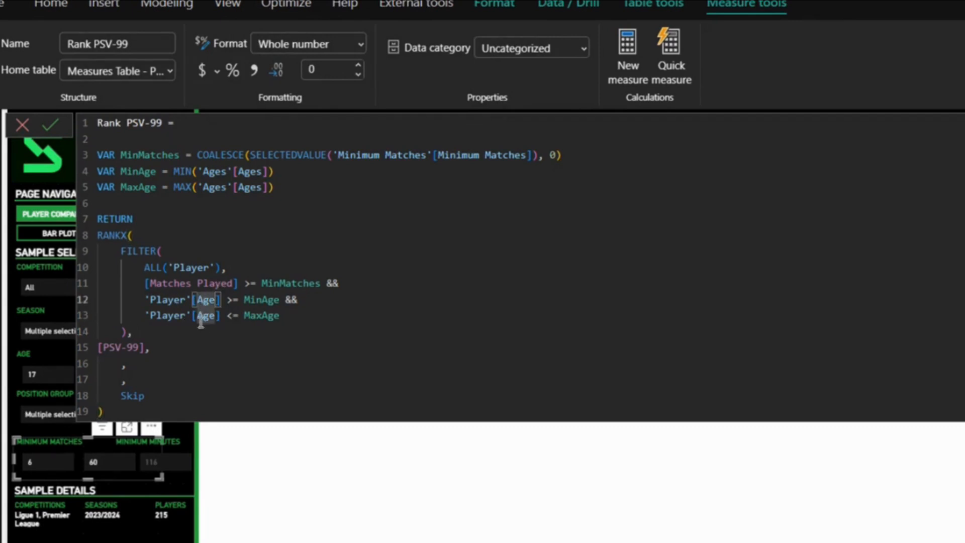
left_click(197, 315)
- Review the RANKX function, its FILTER table argument and the Skip ties argument in the Rank PSV-99 formula
left_click_drag(96, 236, 123, 237)
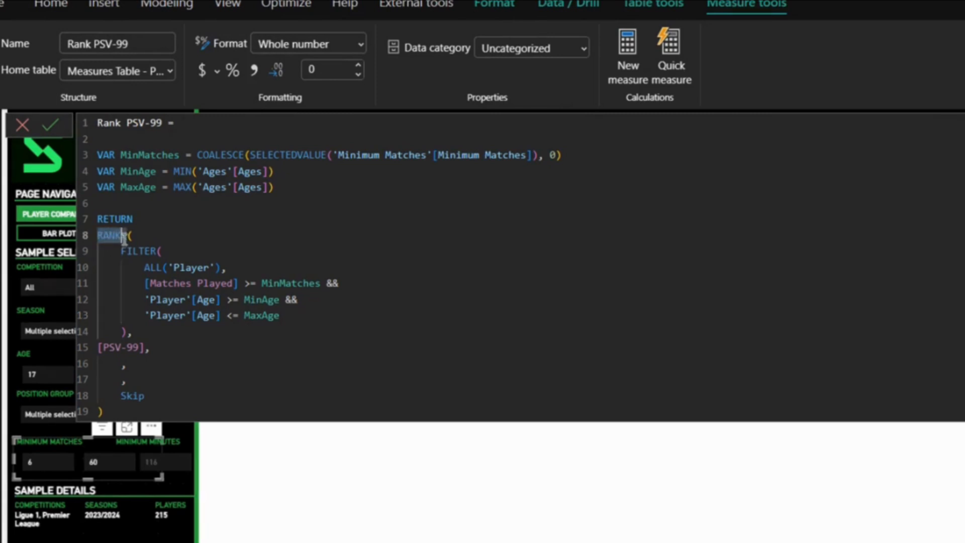
double_click(134, 251)
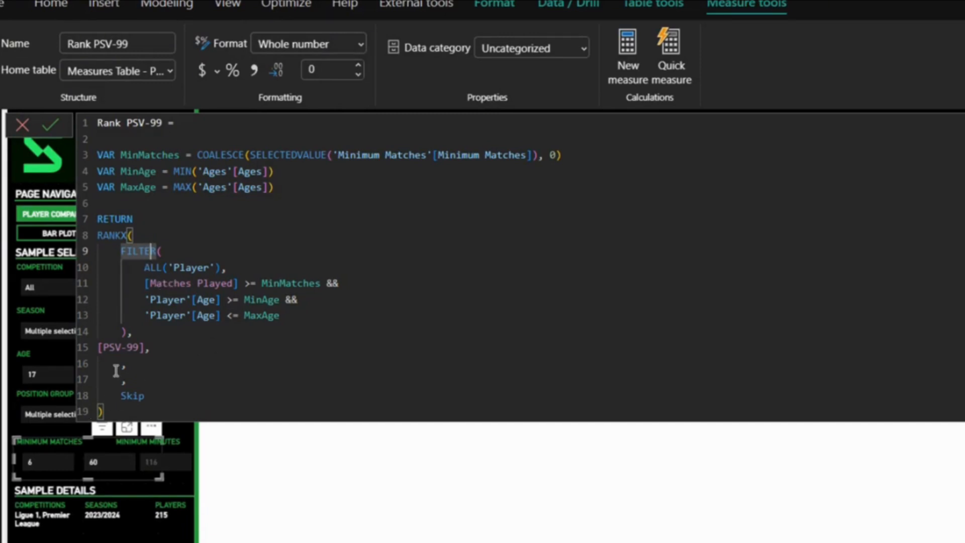
double_click(127, 396)
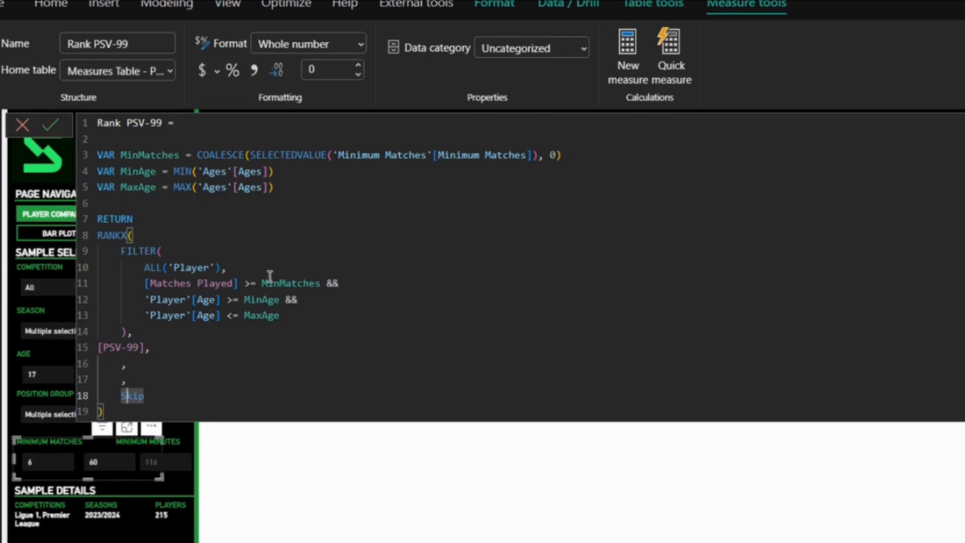
left_click(147, 364)
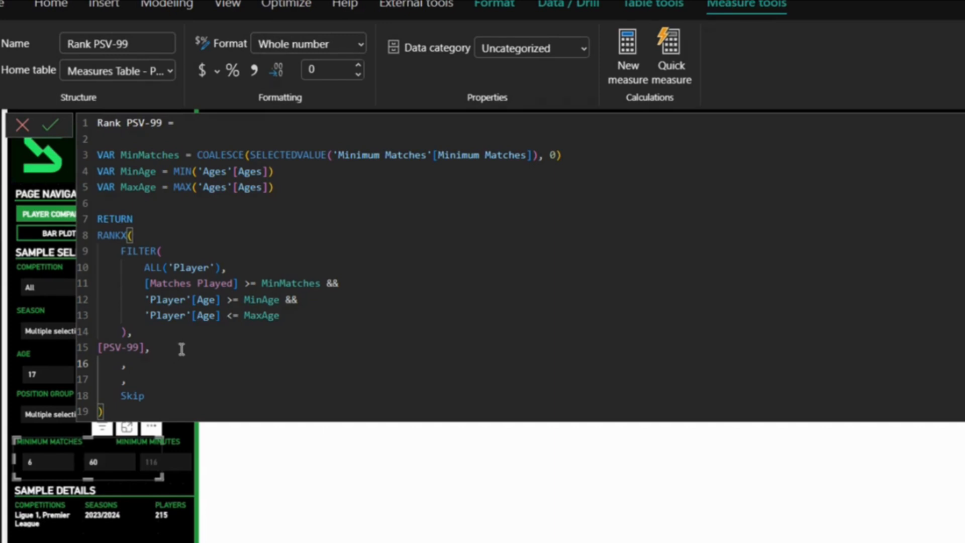
left_click_drag(148, 395, 111, 395)
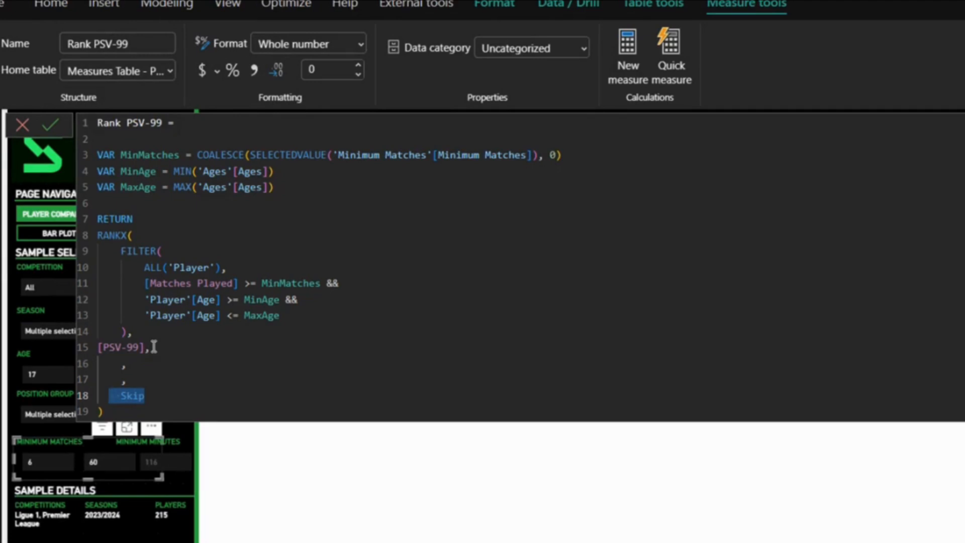
left_click(162, 402)
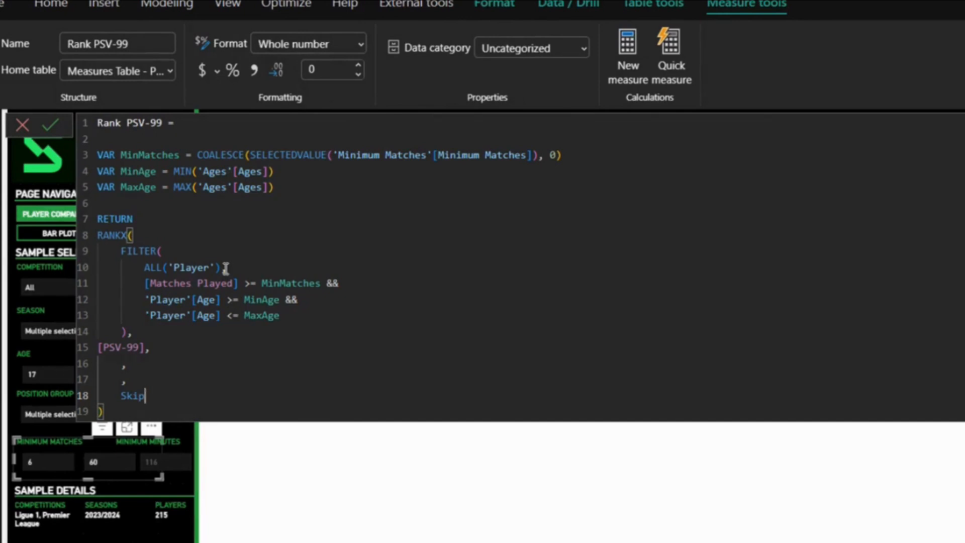
- Try replacing ALL with ALLSELECTED around the Player table in the Rank PSV-99 formula, and discard the edit
double_click(159, 267)
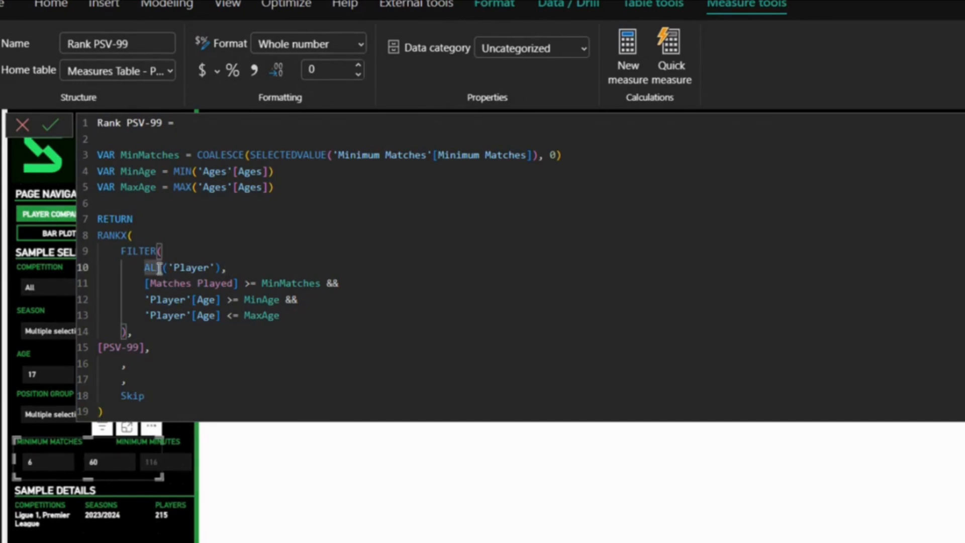
type("All")
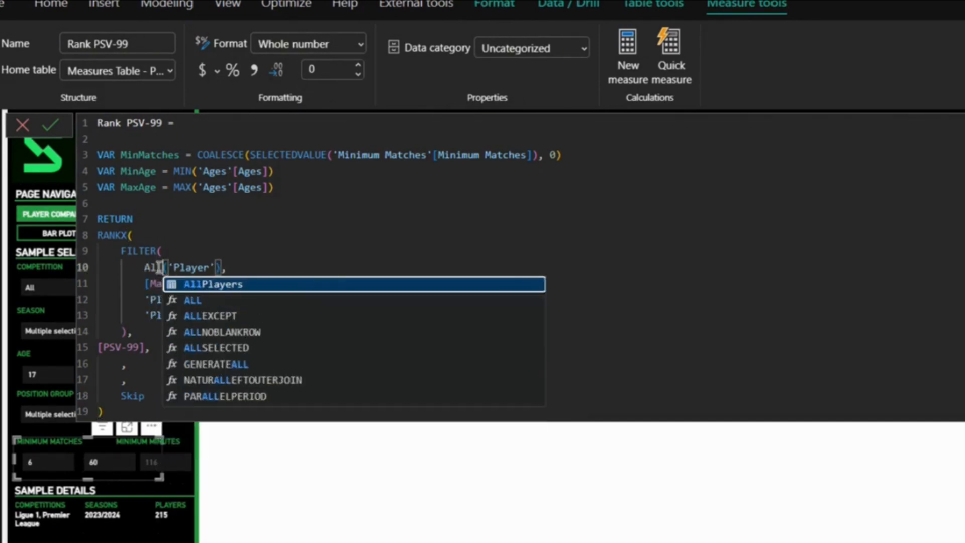
type("sel")
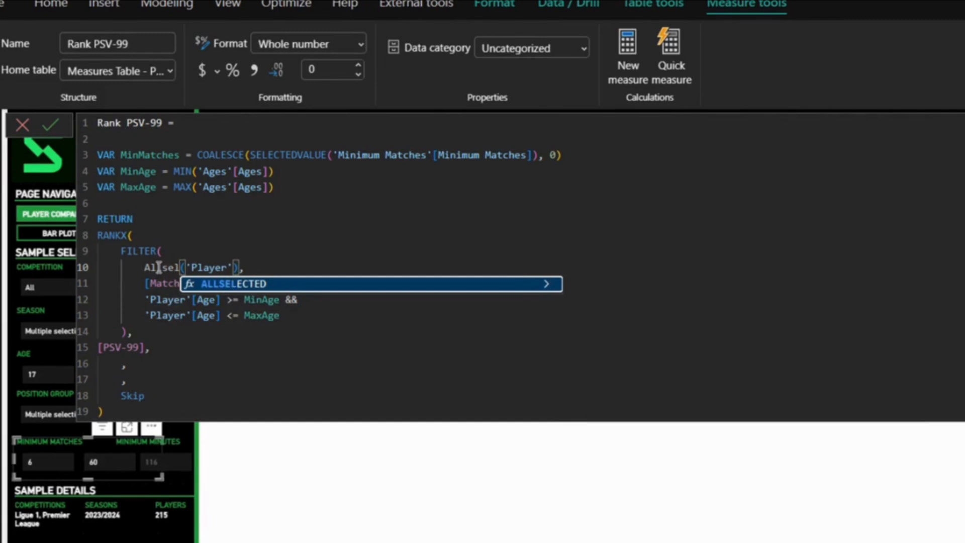
left_click(210, 286)
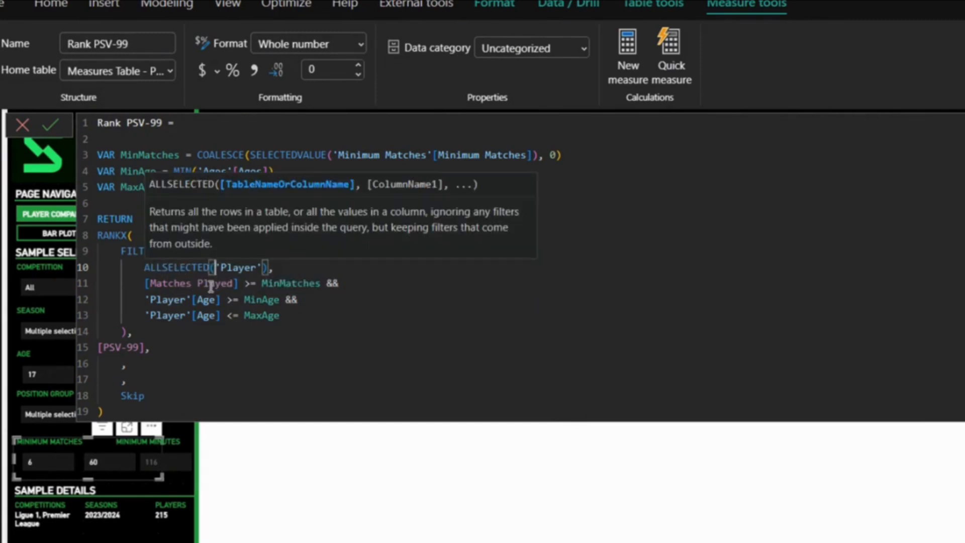
left_click(25, 127)
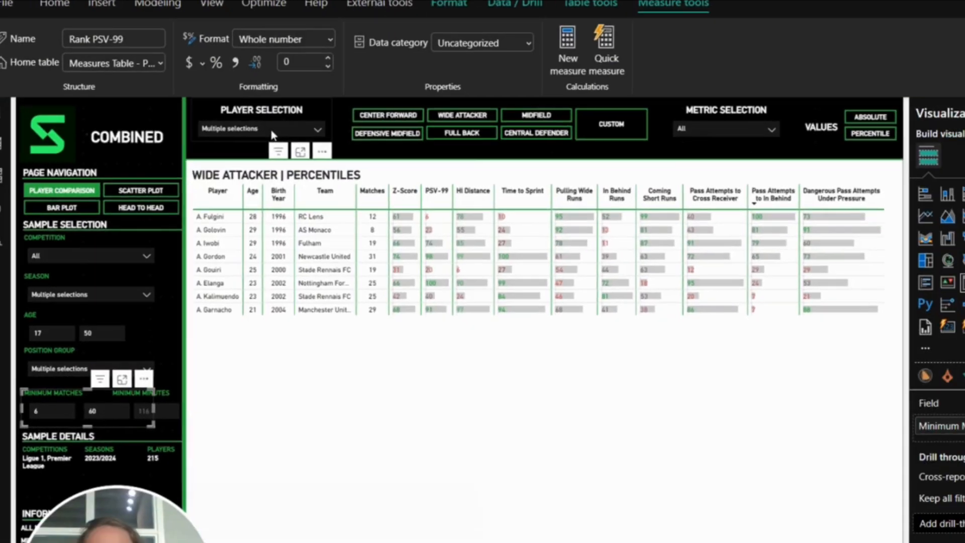
- Check the Player Selection list, then reopen the Rank PSV-99 formula to examine the ALL function on the Player table
left_click(225, 102)
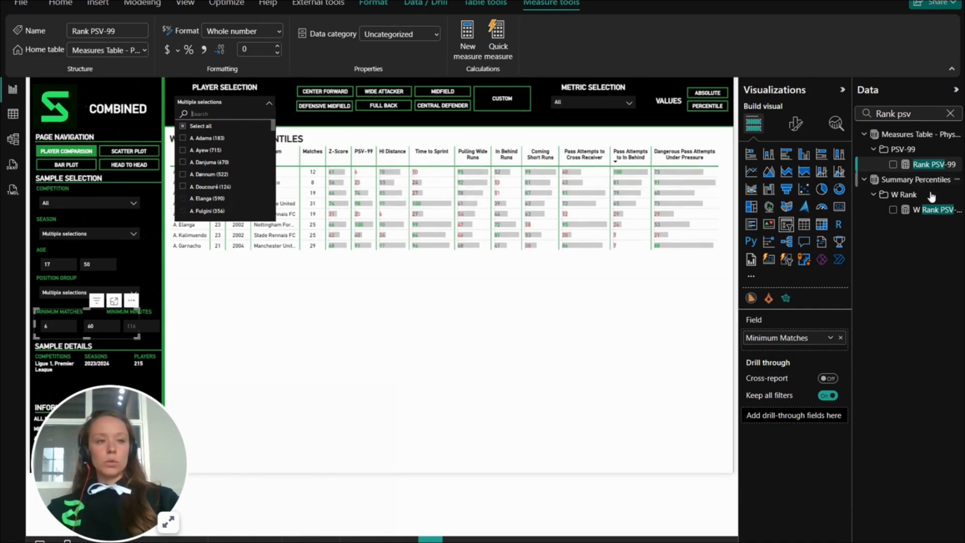
left_click(915, 170)
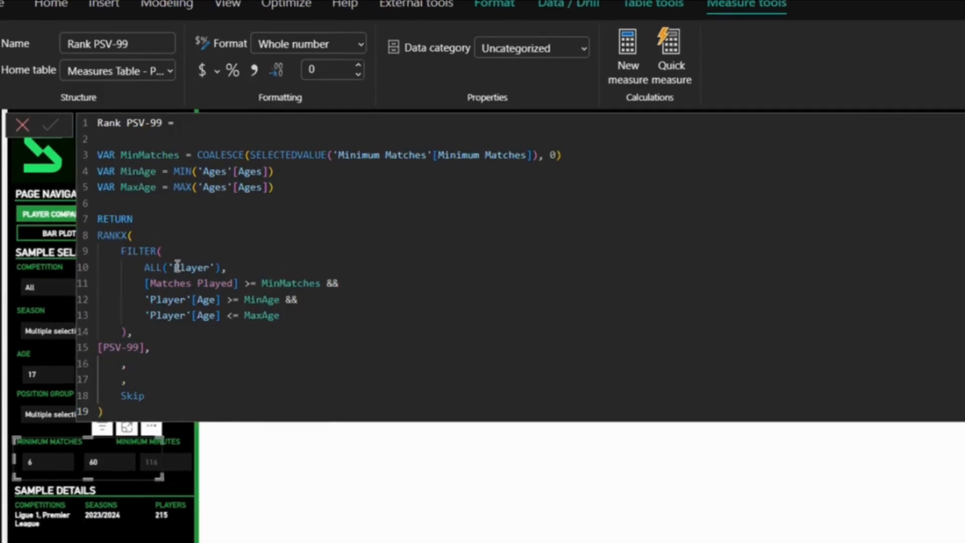
double_click(162, 268)
left_click(159, 270)
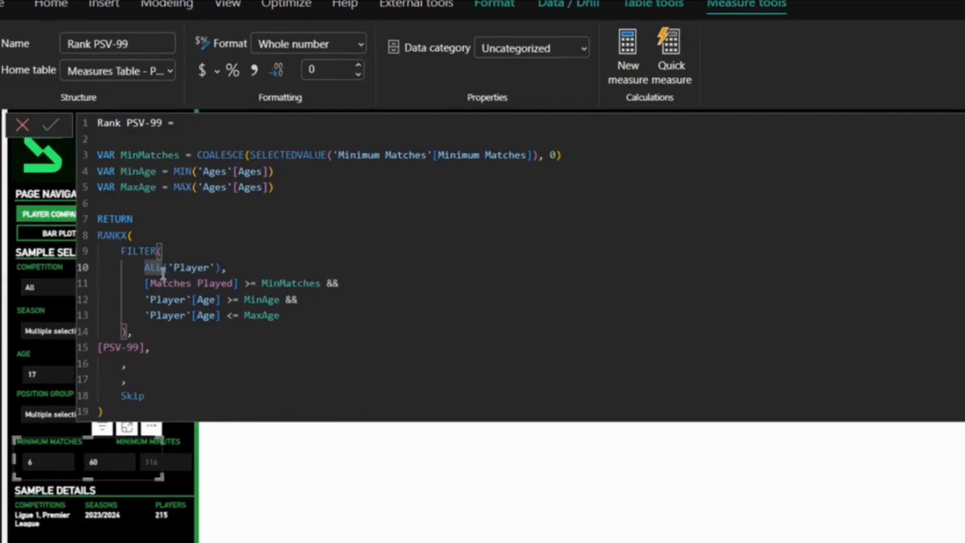
left_click(22, 127)
- Search the data fields for "Percentile PSV" and open the Percentile PSV-99 measure
left_click(946, 111)
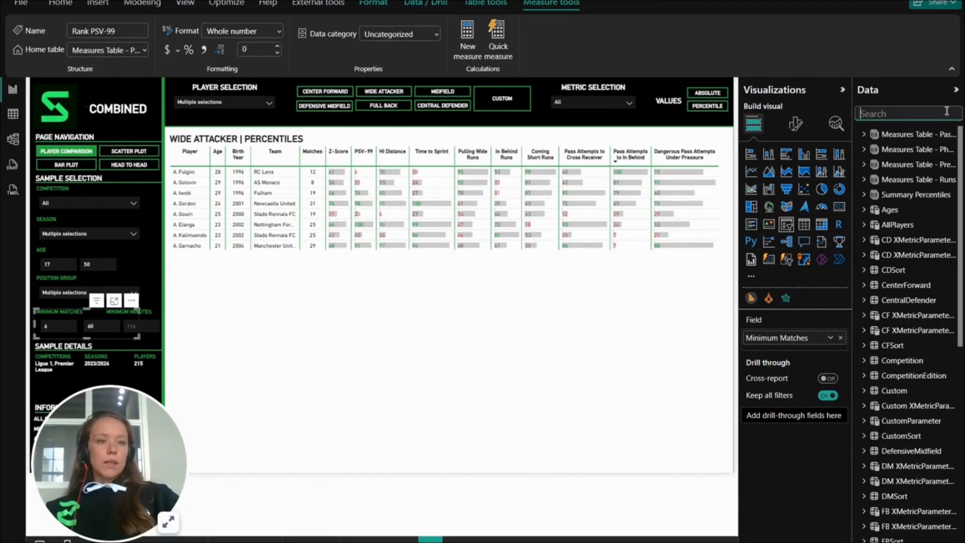
type("Perc")
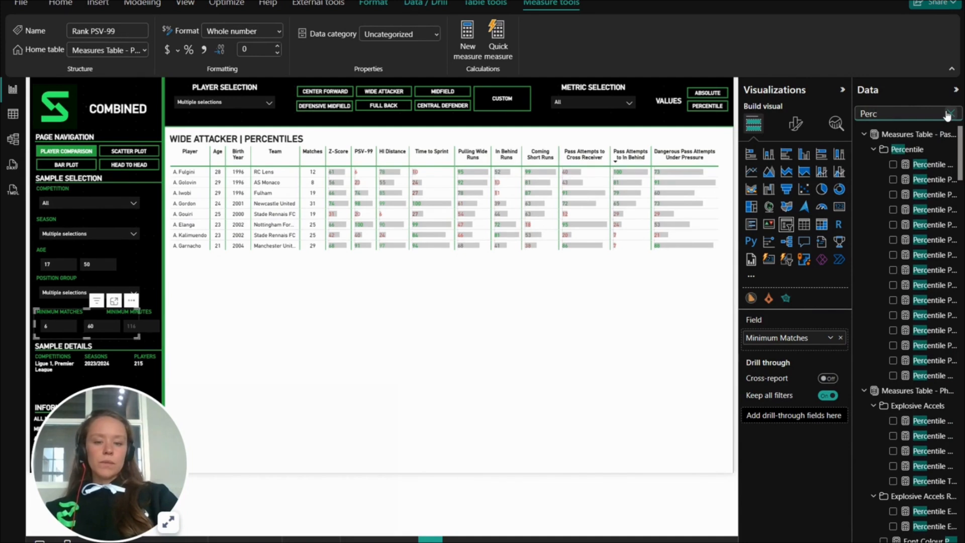
type("entile PSV")
left_click(931, 164)
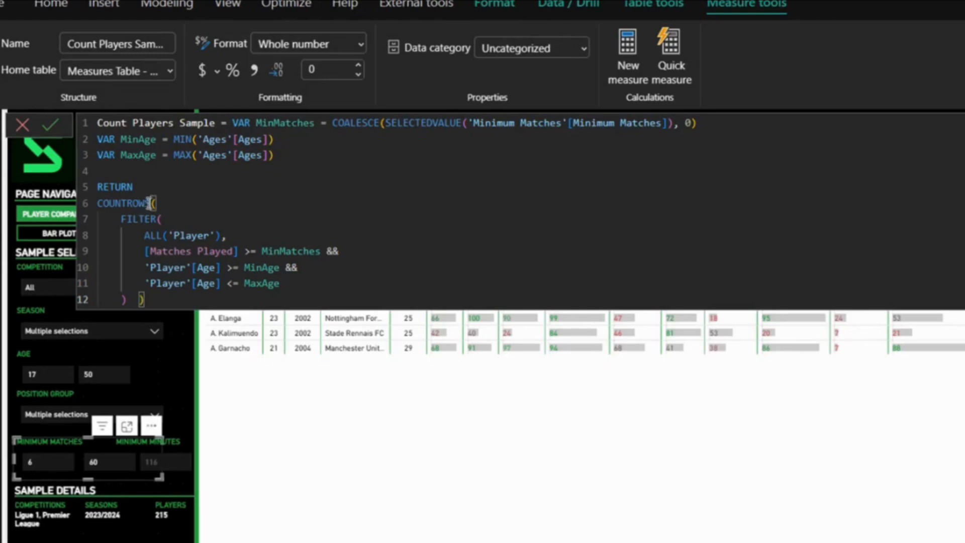
- Examine the COUNTROWS function and the ALL('Player') filter argument in the Count Players Sample formula
left_click_drag(151, 203, 96, 204)
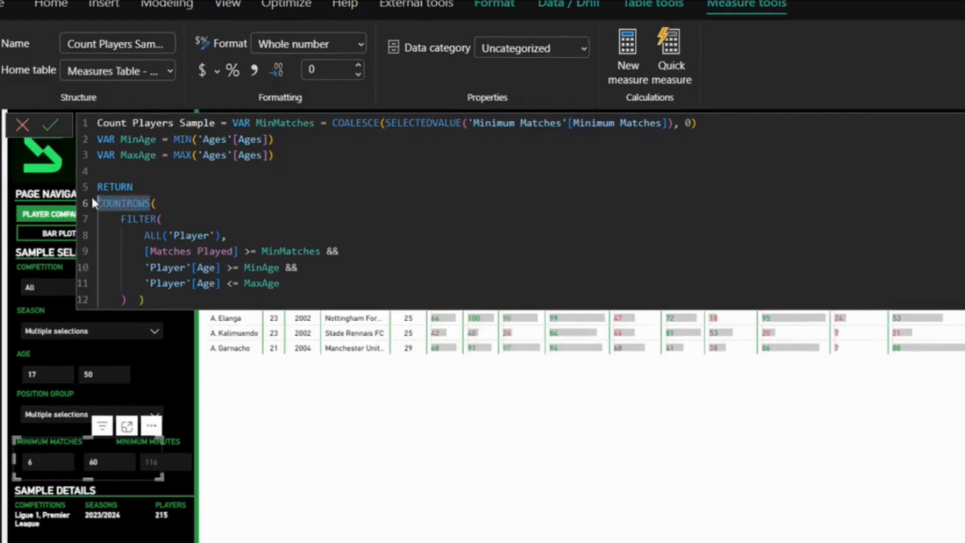
left_click(221, 235)
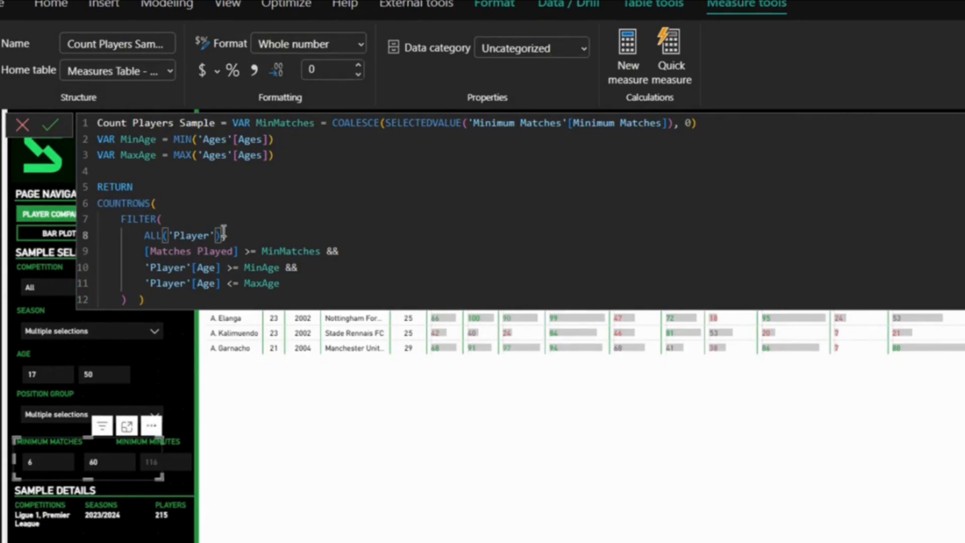
type(",")
key("Return")
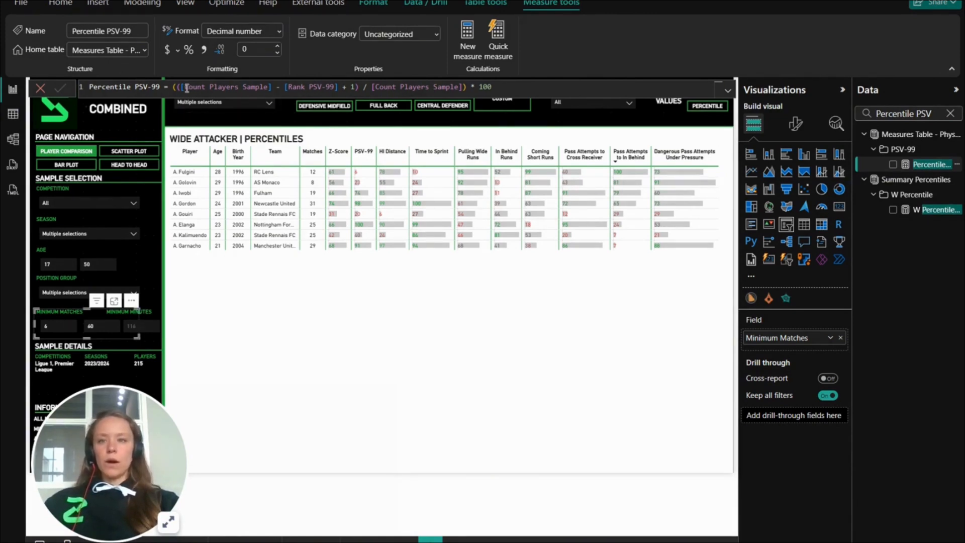
- Review the Percentile PSV-99 formula's use of Rank PSV-99, Count Players Sample and the multiplication by 100
left_click_drag(187, 88, 335, 87)
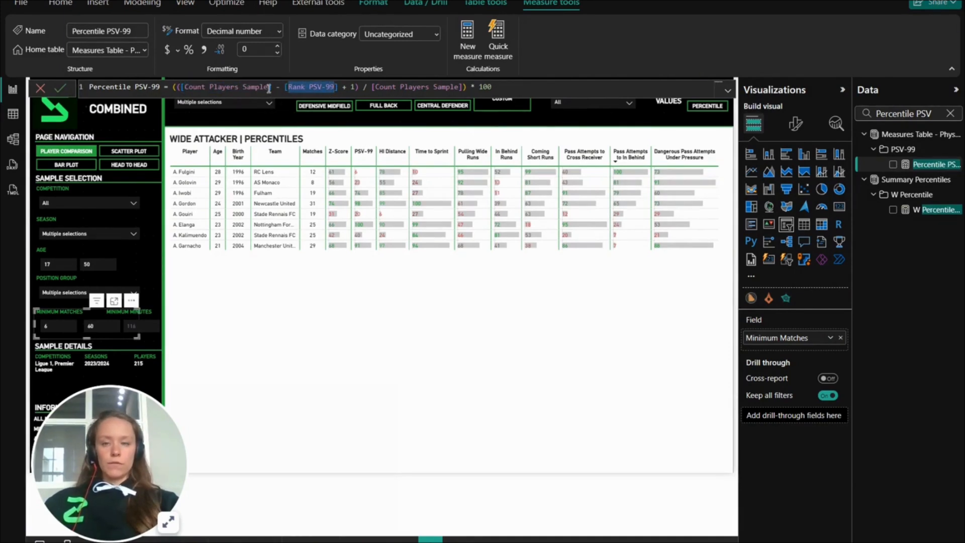
left_click_drag(268, 88, 184, 89)
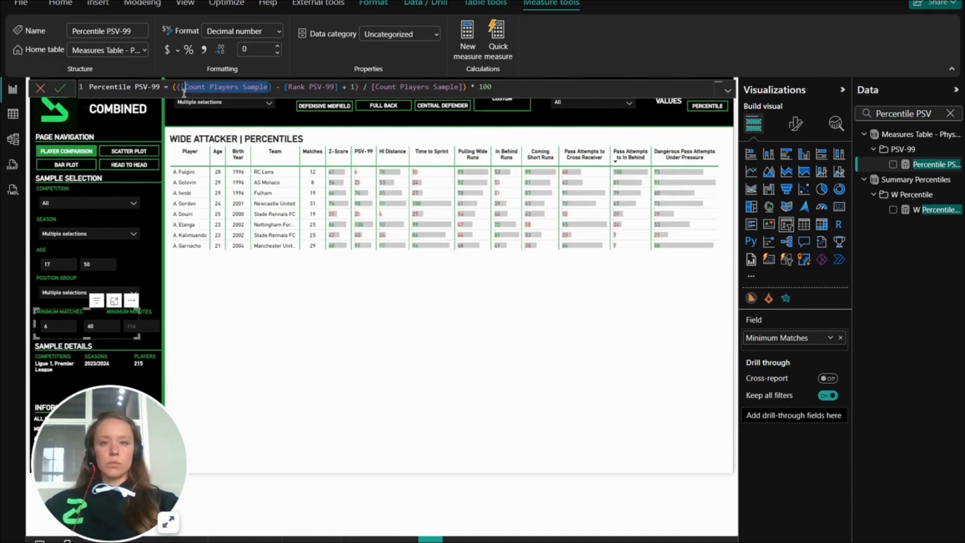
double_click(508, 87)
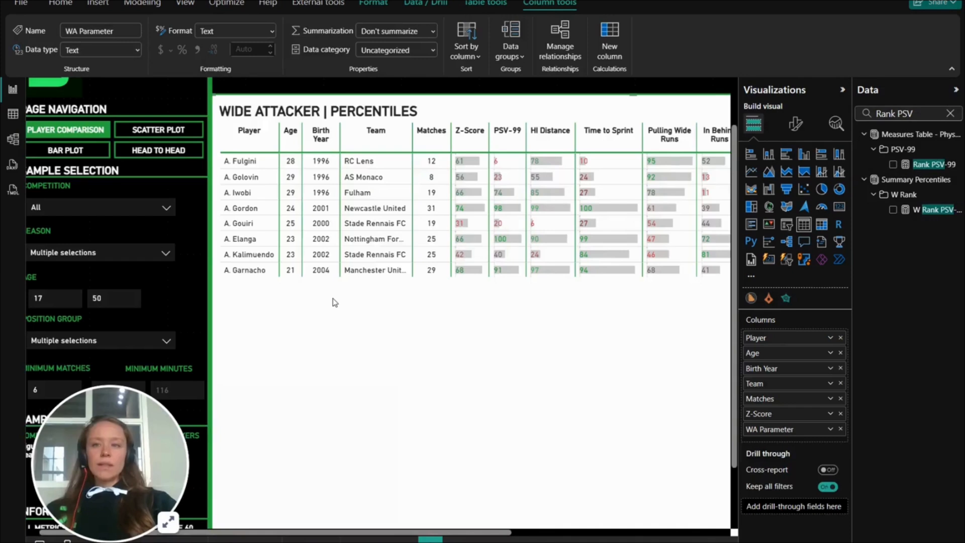
- Add the Rank PSV-99 measure to the wide attacker table between Z-Score and WA Parameter, and sort by PSV-99 in descending order
scroll(332, 302, "up", 3)
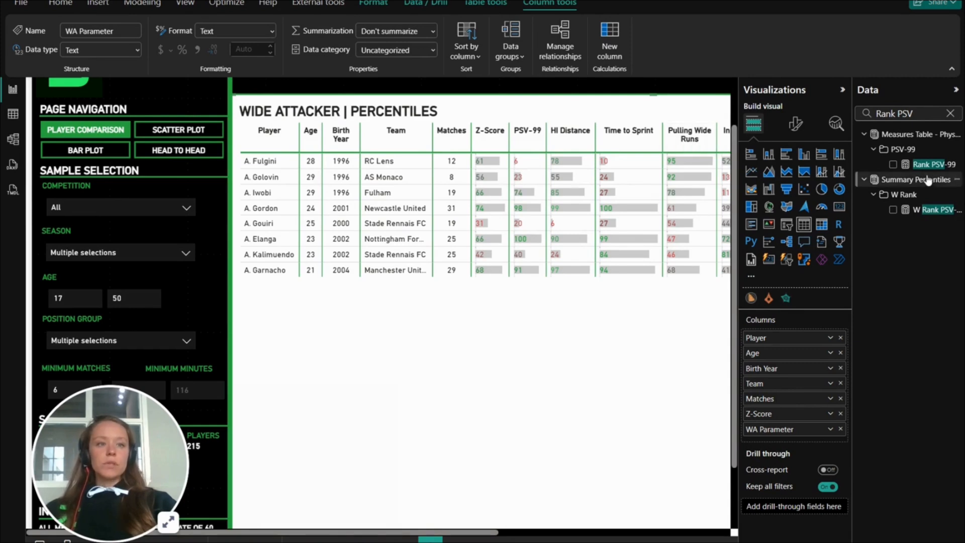
left_click_drag(922, 164, 804, 423)
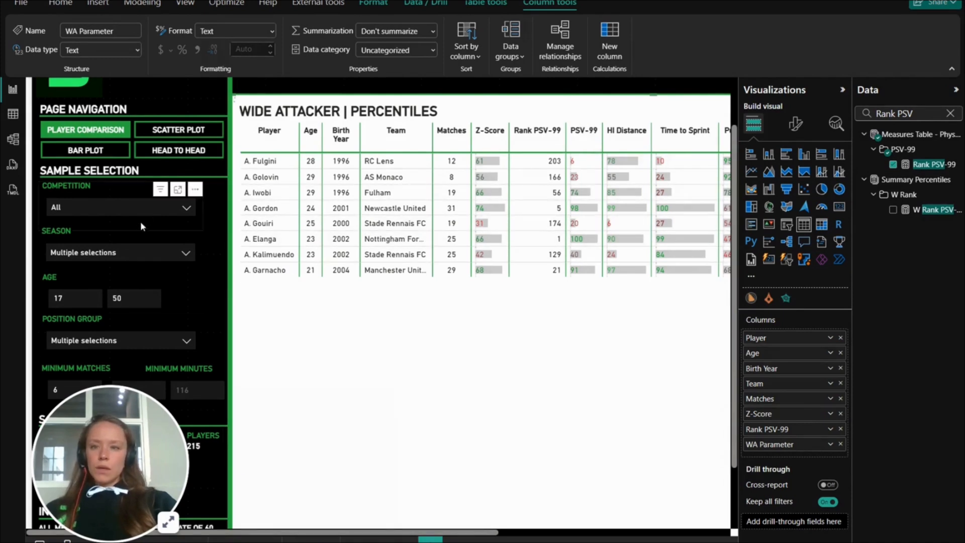
scroll(422, 202, "up", 3)
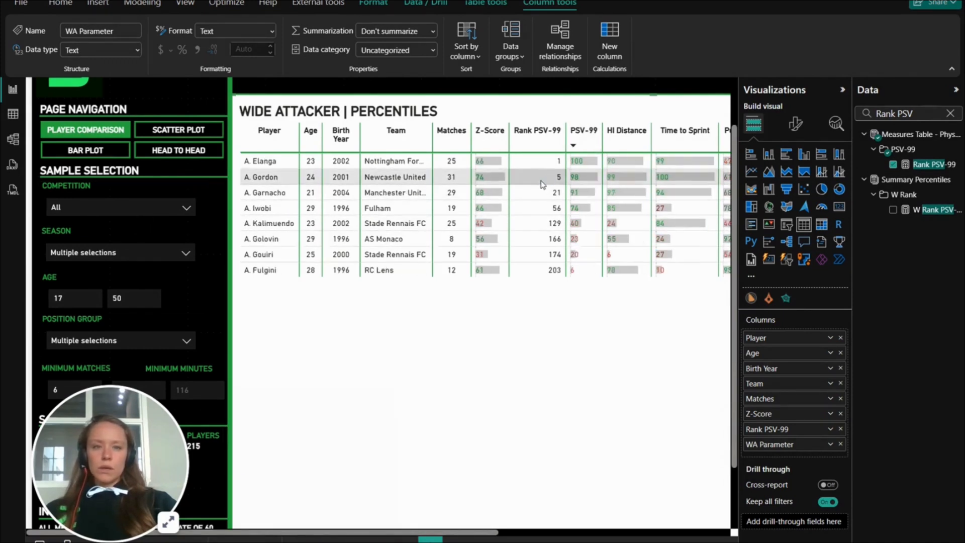
scroll(307, 357, "down", 5)
scroll(196, 334, "down", 1)
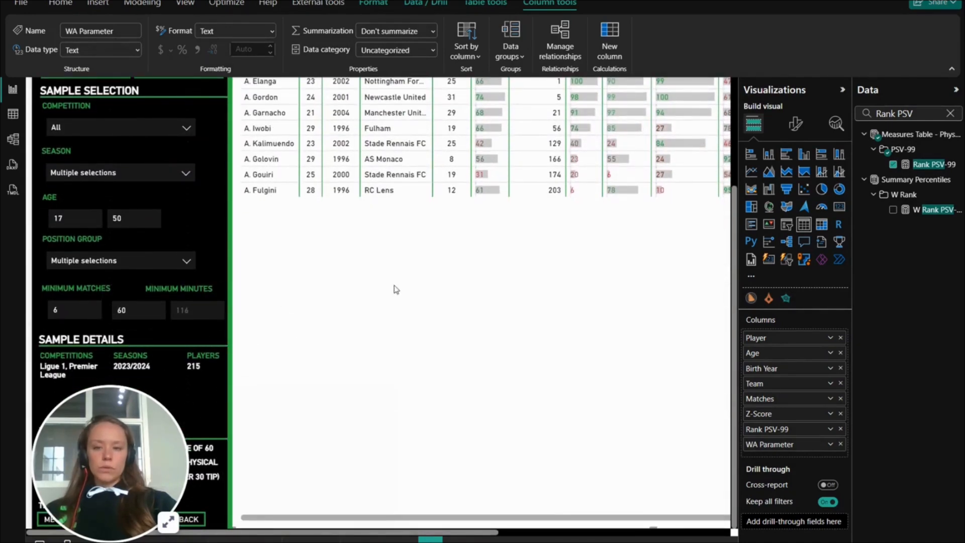
scroll(394, 286, "up", 5)
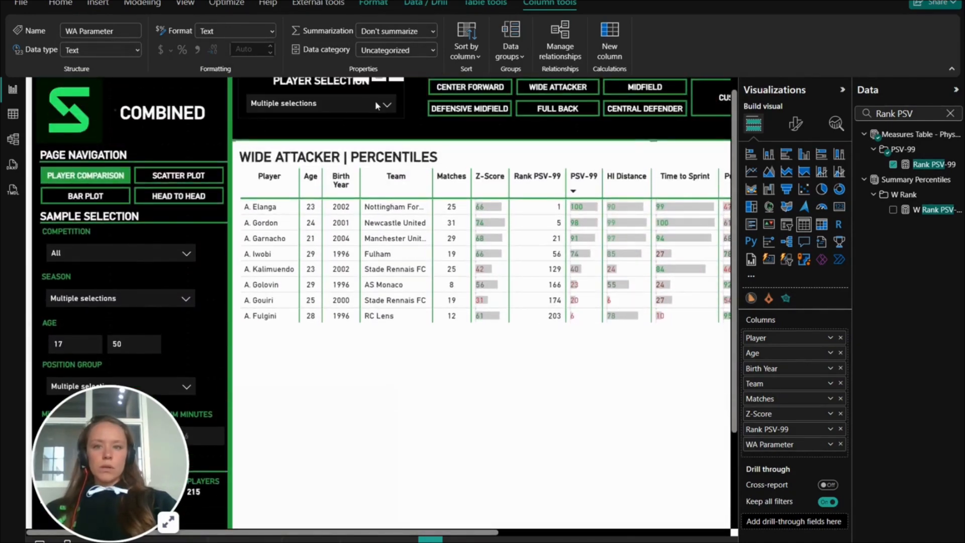
- Browse the Player Selection filter and add D. Doué to the chosen players
left_click(341, 108)
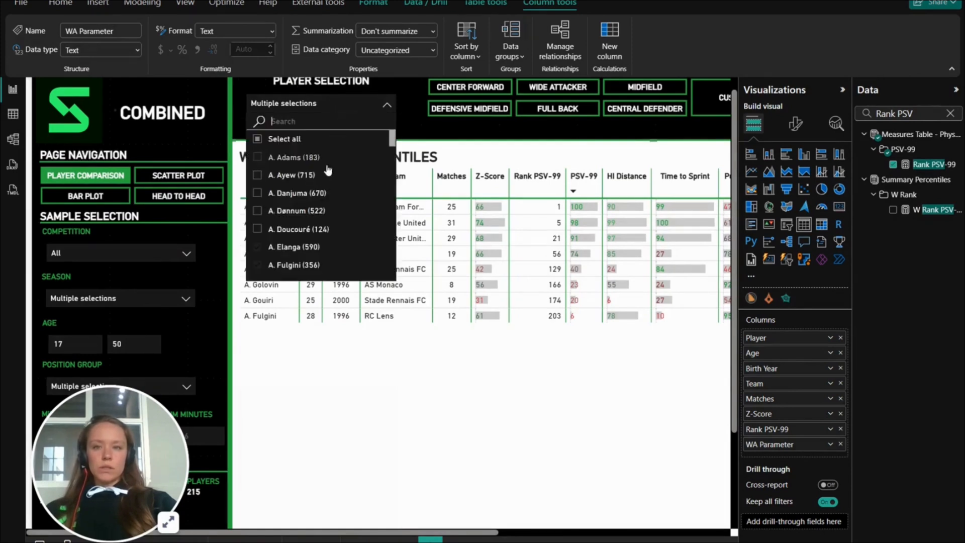
scroll(327, 190, "down", 5)
scroll(327, 190, "down", 3)
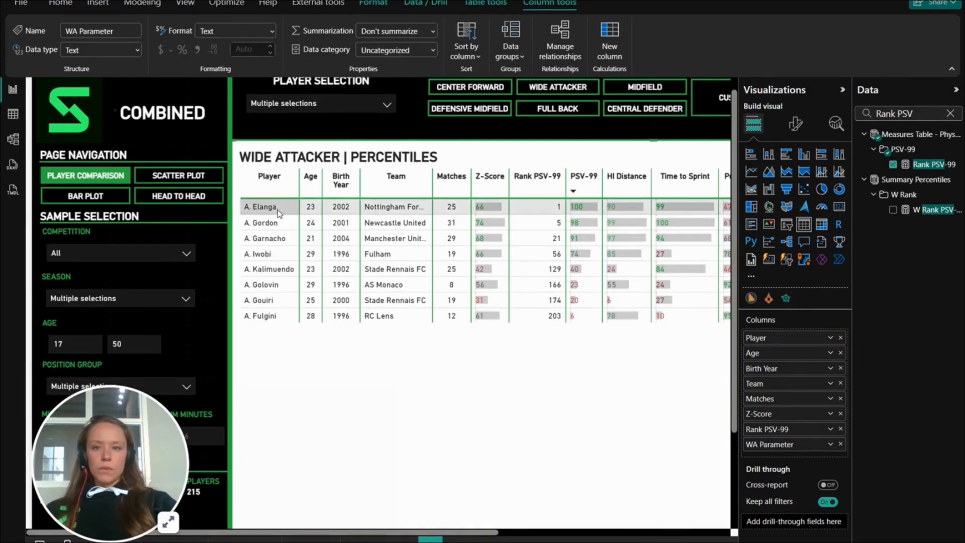
left_click(329, 101)
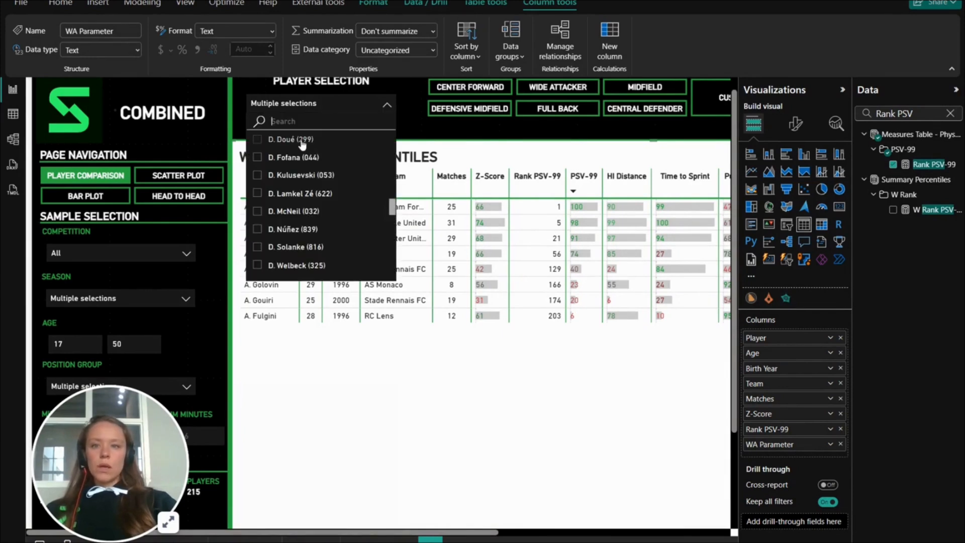
left_click(300, 143)
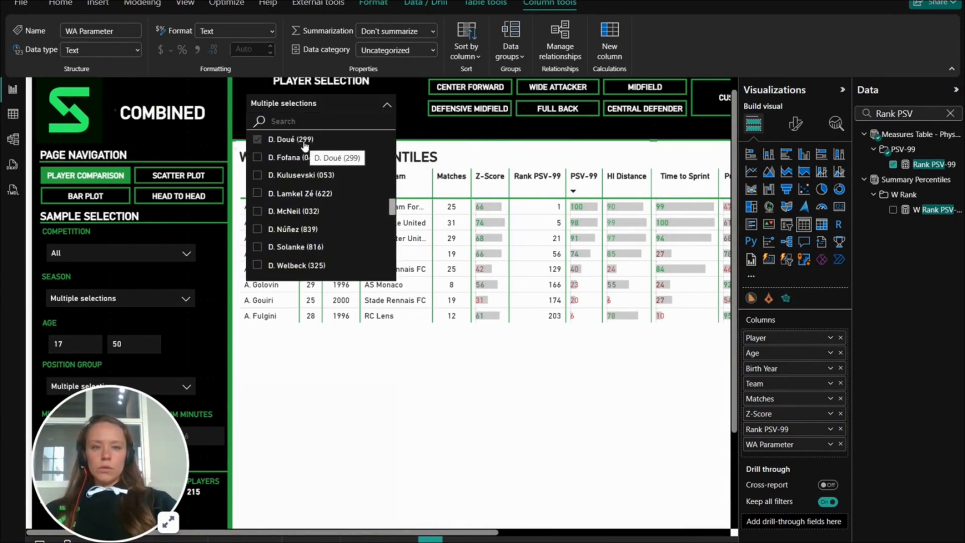
left_click(387, 106)
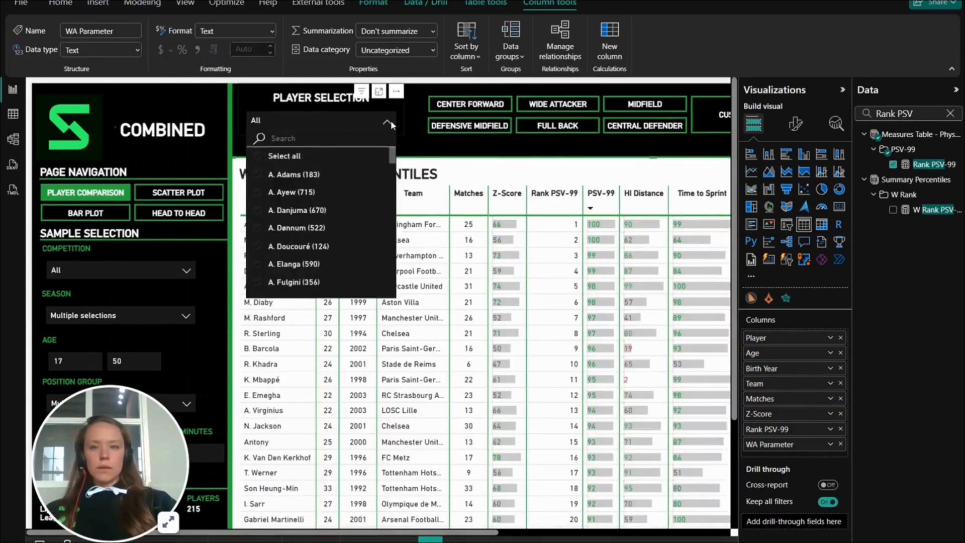
- Show all players through the Player Selection filter and review the Rank PSV-99 and PSV-99 columns in the table
left_click(387, 122)
scroll(365, 166, "down", 3)
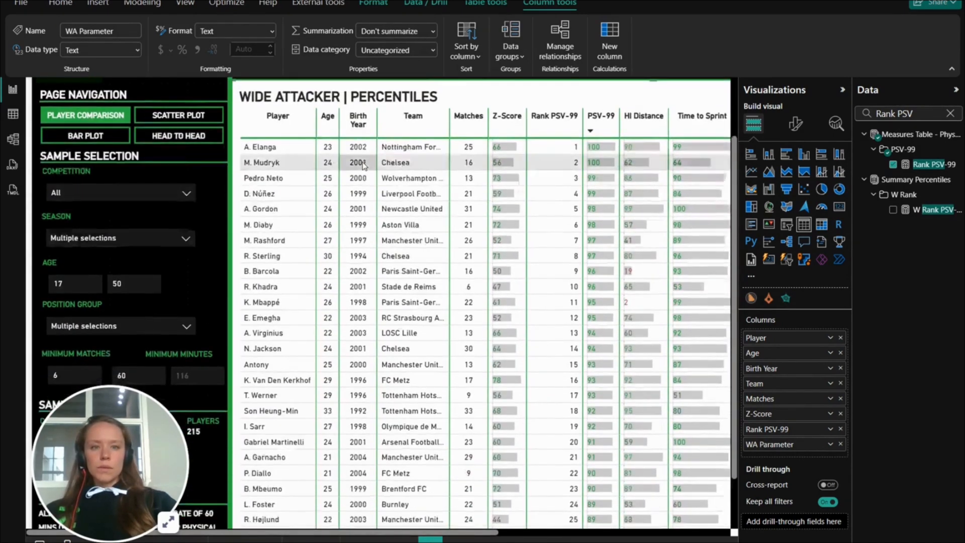
scroll(365, 166, "up", 3)
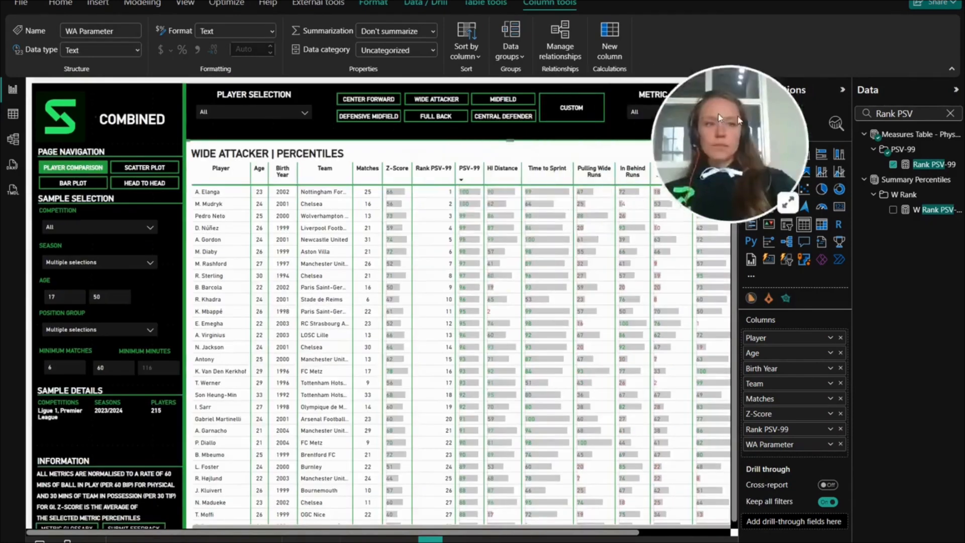
left_click_drag(719, 114, 856, 31)
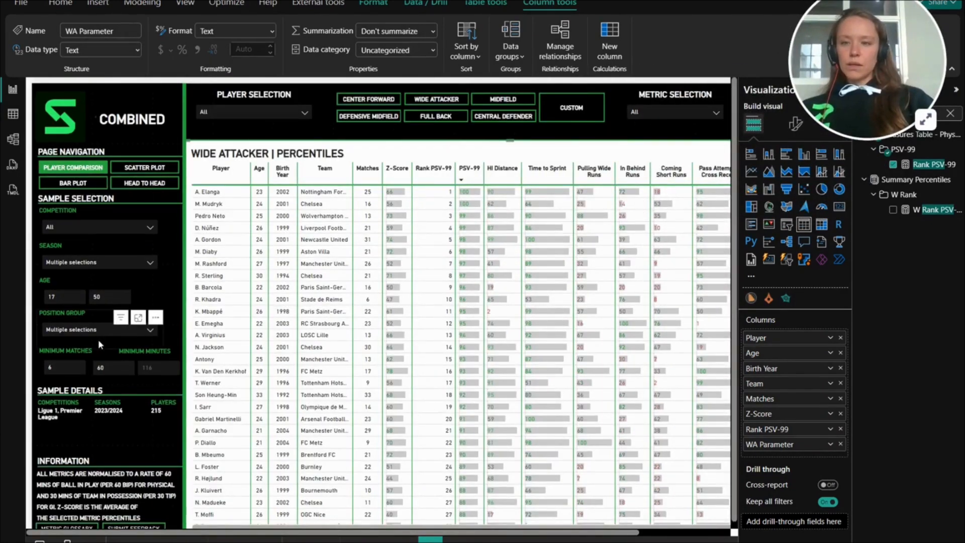
- Set the minimum age to 25 for the Ligue 1 (FRA) sample
scroll(98, 339, "up", 5)
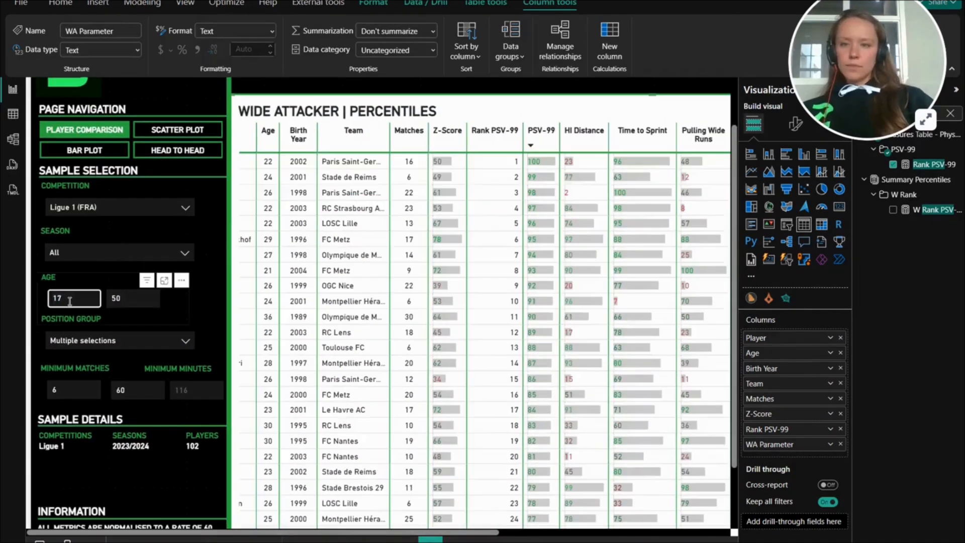
left_click(70, 300)
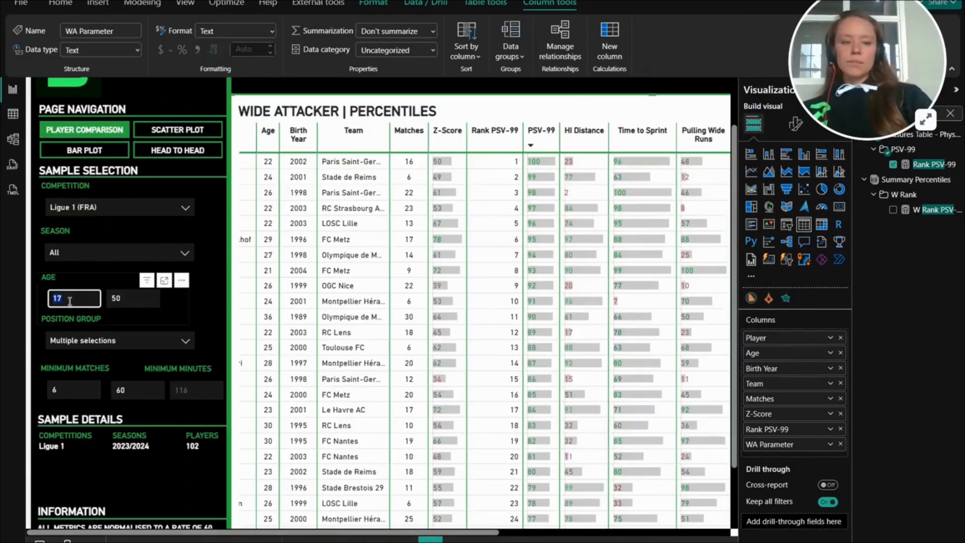
key("BackSpace")
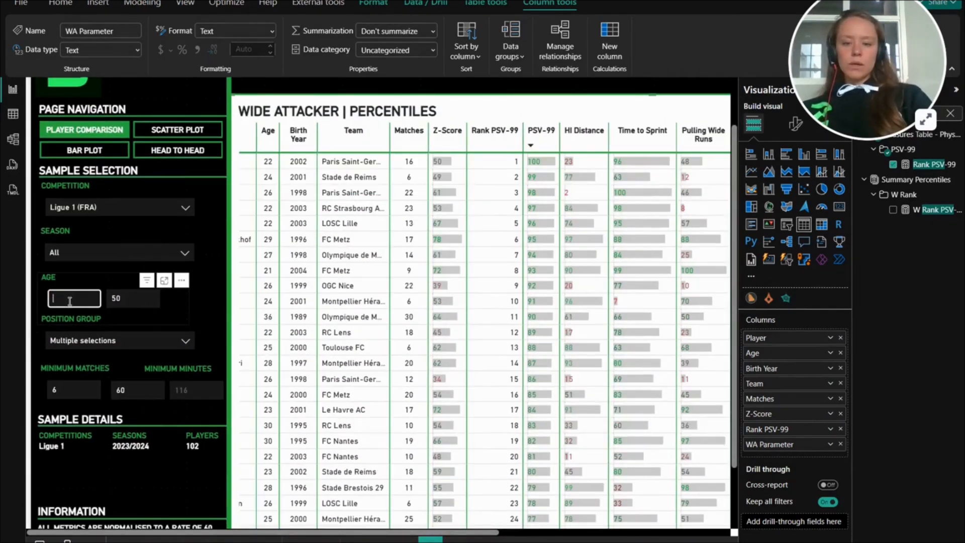
type("25")
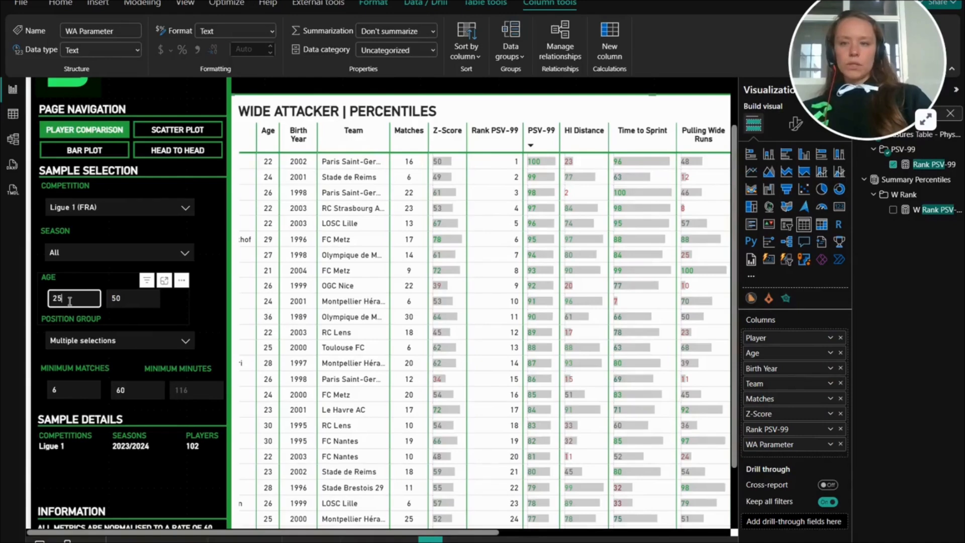
key("Return")
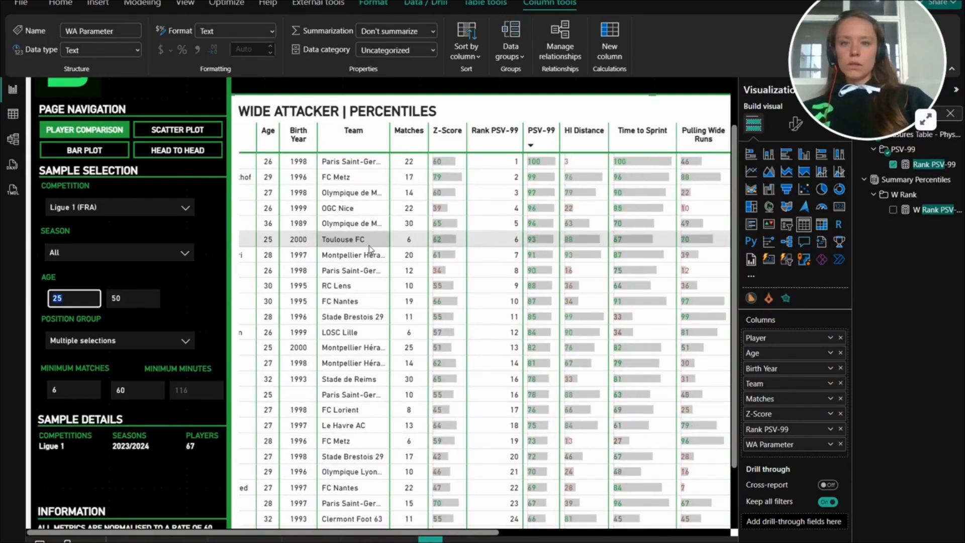
- Review the Rank PSV-99 and PSV-99 columns of the age-filtered wide attacker table against the player count in Sample Details
scroll(369, 247, "left", 2)
scroll(373, 239, "up", 1)
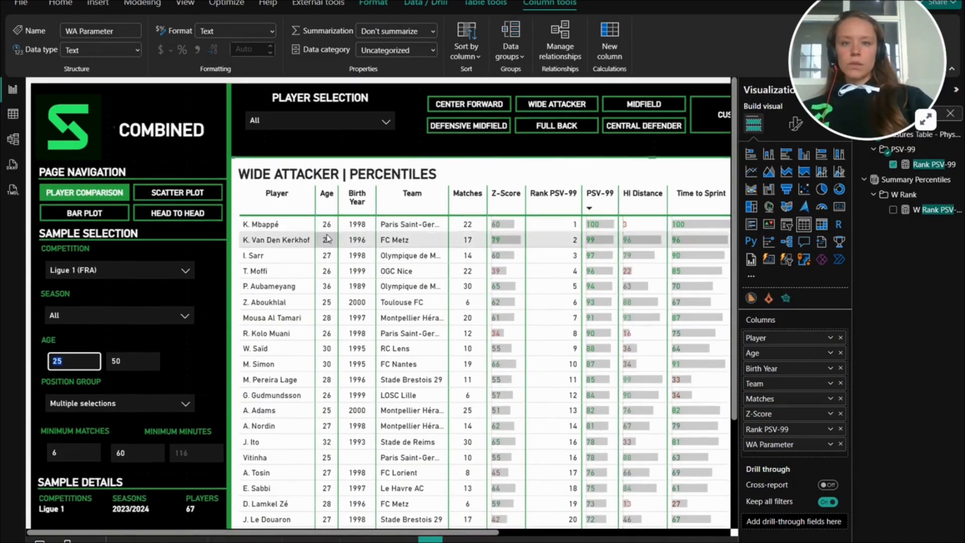
scroll(329, 236, "down", 3)
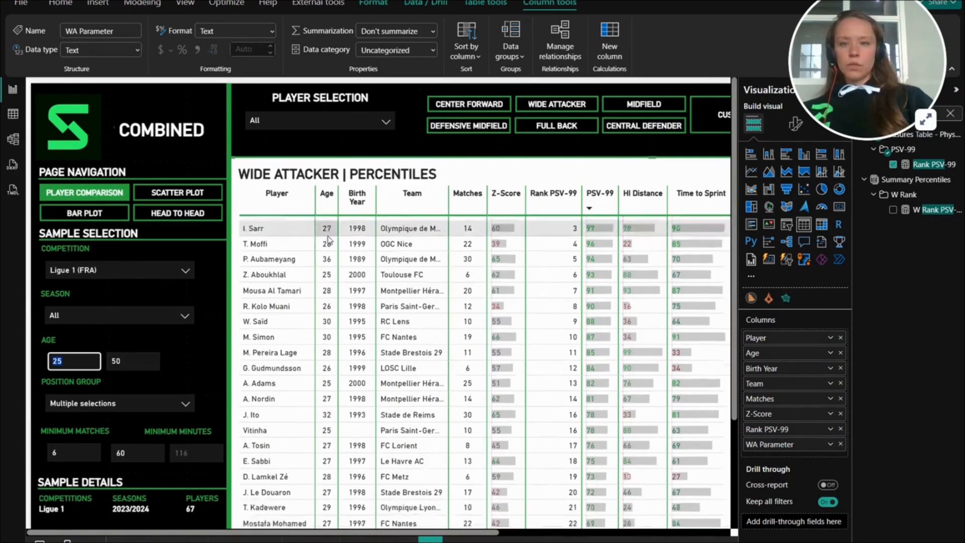
scroll(467, 211, "up", 3)
scroll(531, 201, "down", 5)
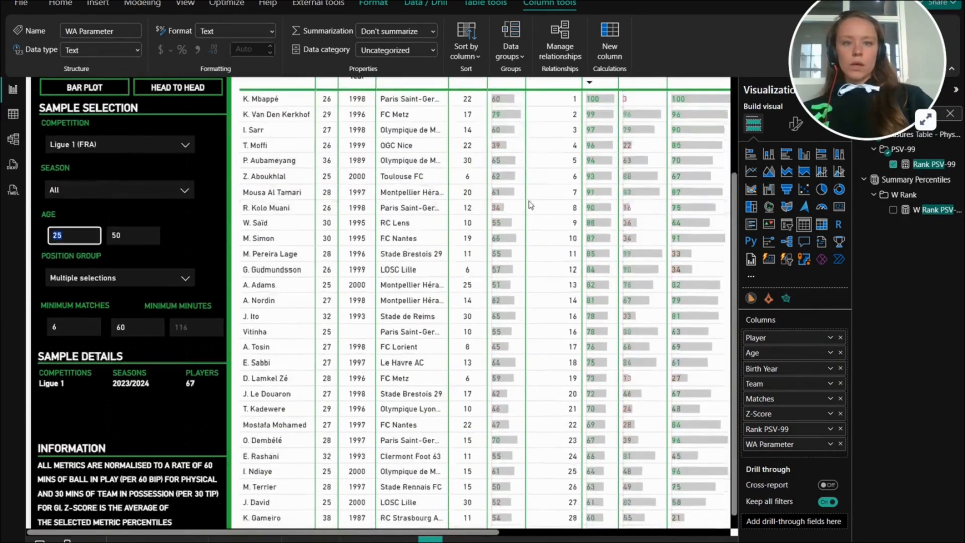
scroll(533, 209, "up", 5)
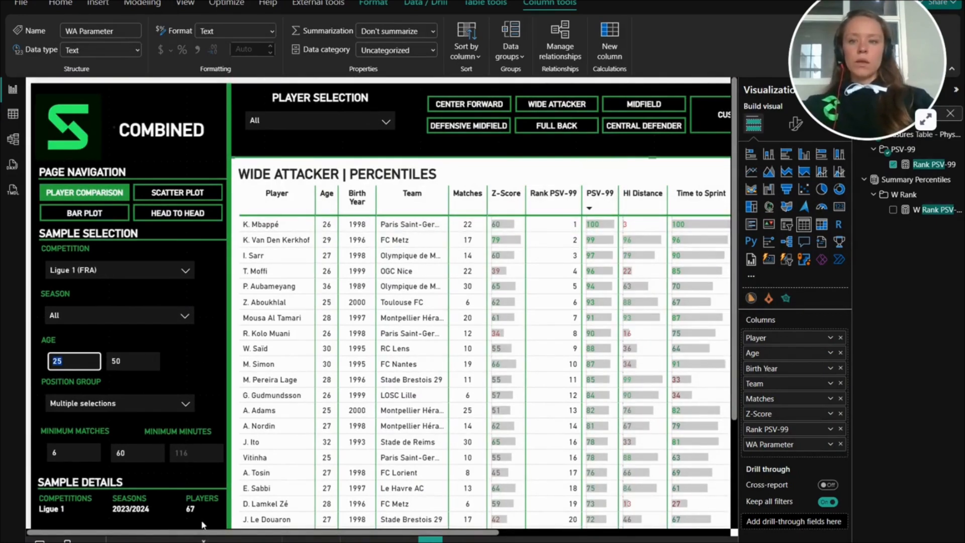
- Set the Position Group filter to Midfield only, replacing the Center Forward and Wide Attacker selection
scroll(211, 459, "down", 2)
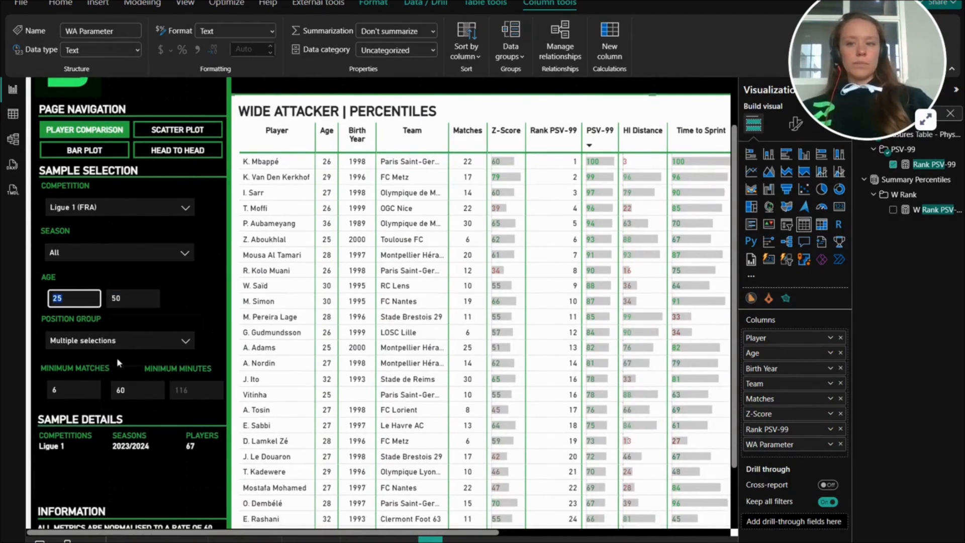
left_click(73, 345)
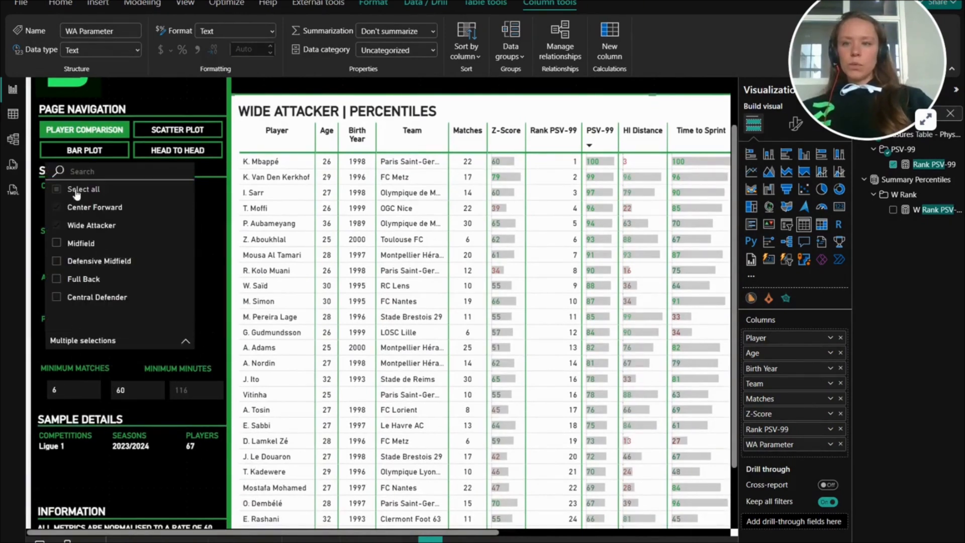
left_click(150, 343)
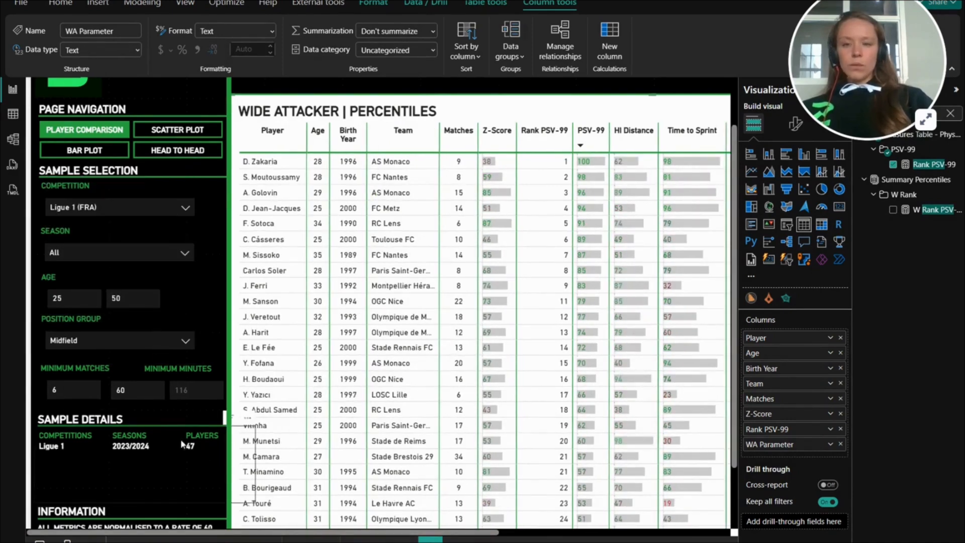
- Review the midfielders' PSV-99 ranks and percentiles from the first to the last player in the table
scroll(568, 221, "up", 2)
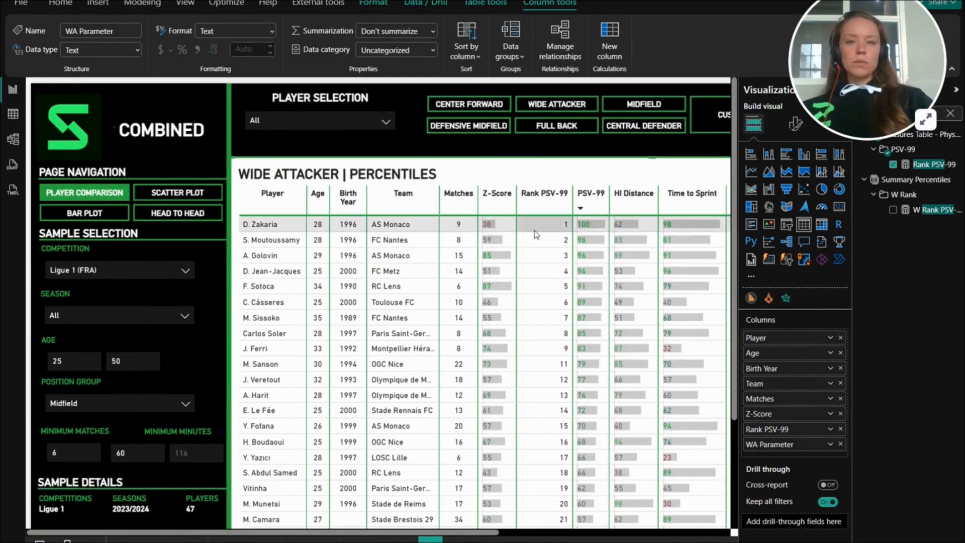
scroll(517, 207, "down", 4)
scroll(515, 209, "down", 6)
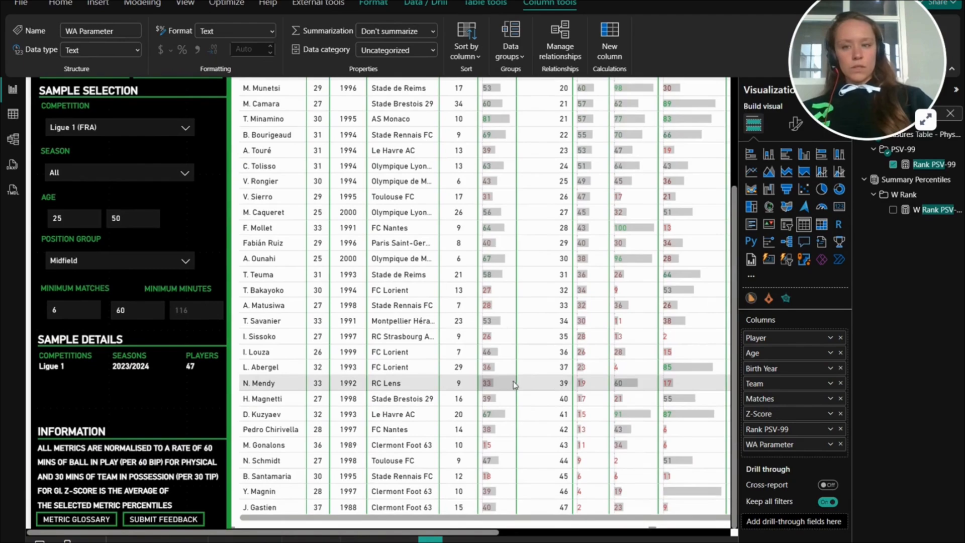
scroll(528, 380, "up", 10)
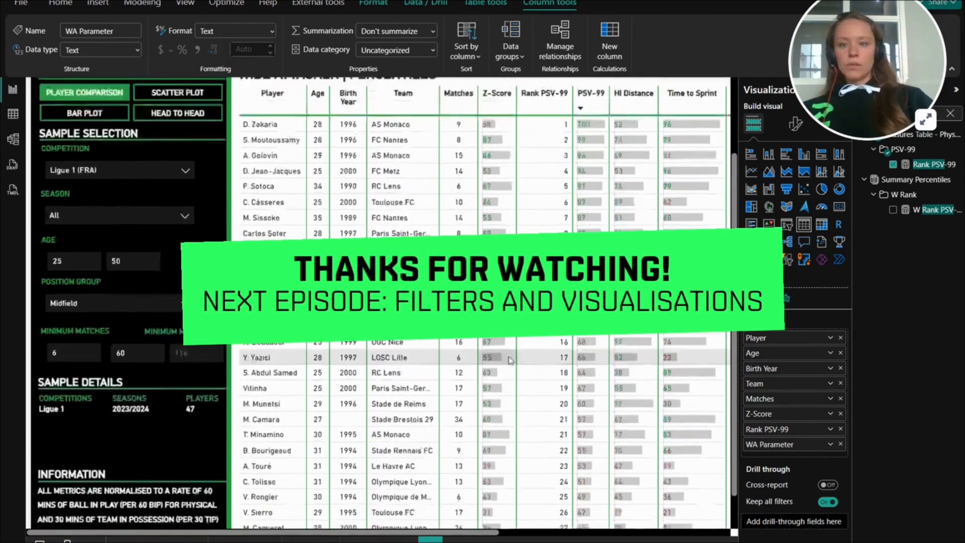